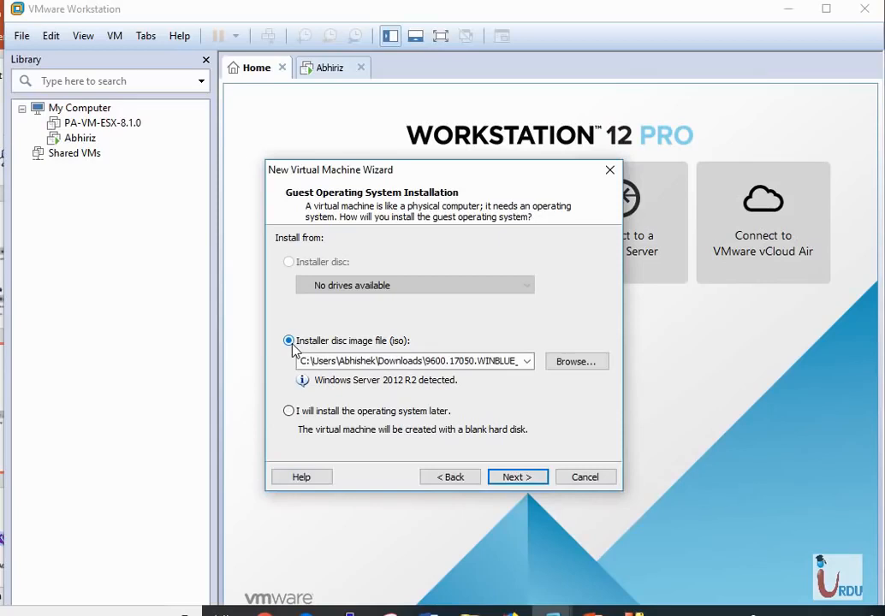
Step: Use the Check_Point_R77.30 ISO from Downloads as the installer disc image file and continue
click(568, 371)
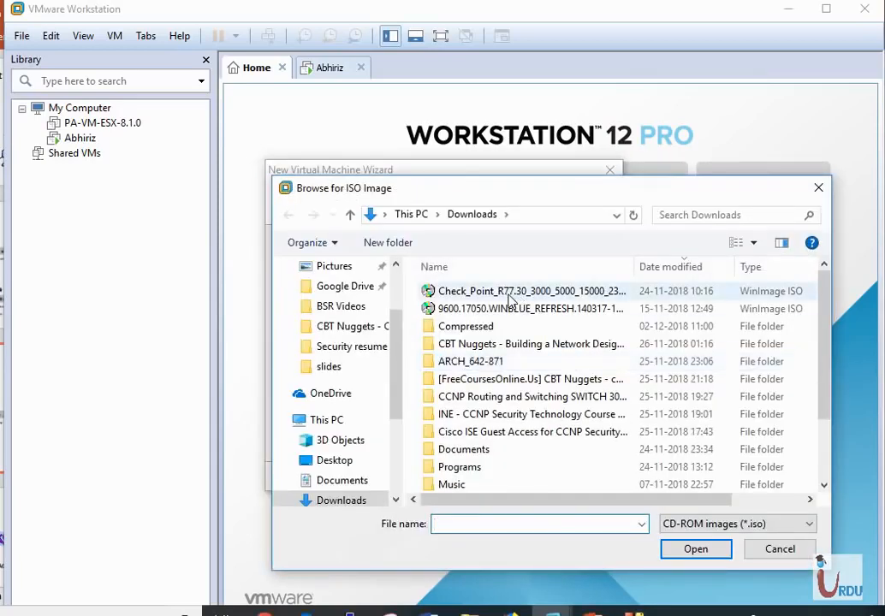
double_click(509, 294)
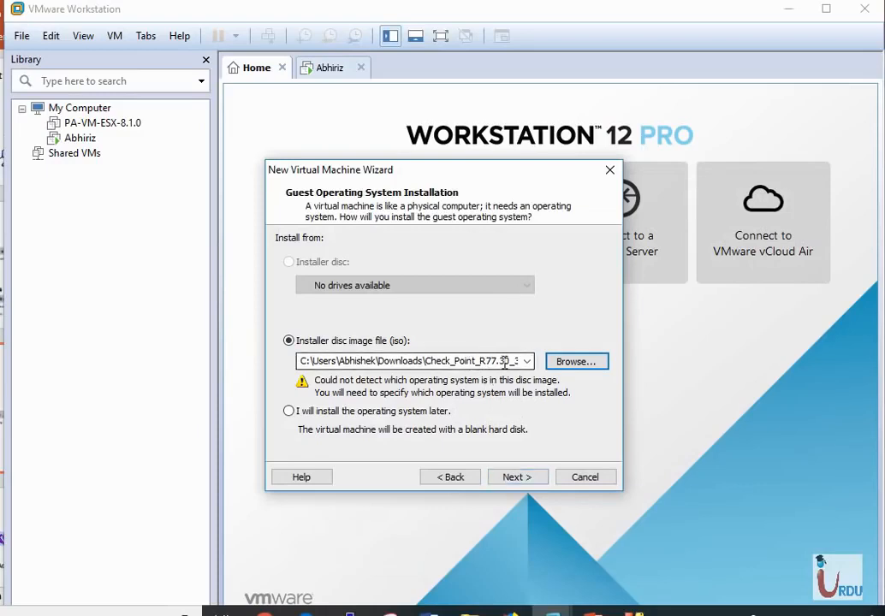
click(516, 477)
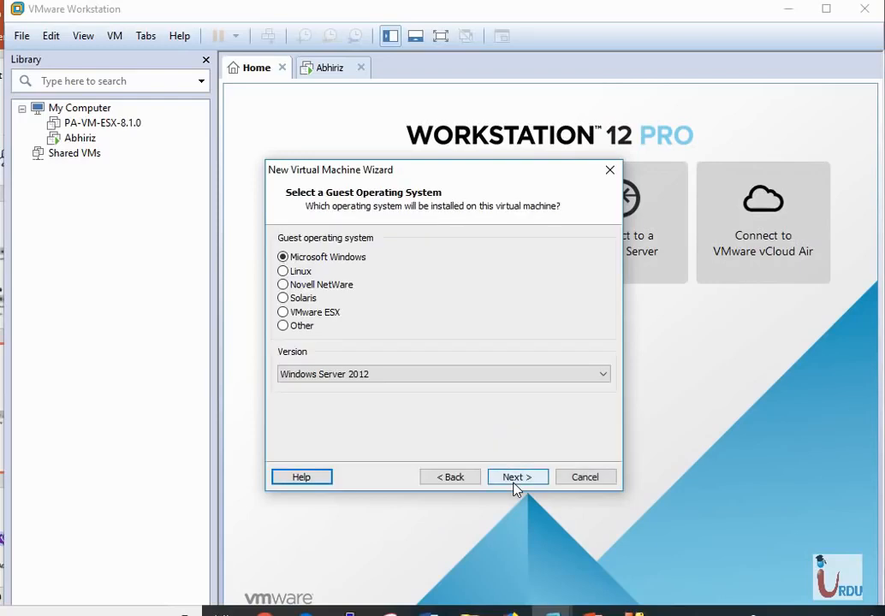
Step: Set the guest operating system to Linux, version Red Hat Enterprise Linux 6 64-bit, and continue
click(285, 271)
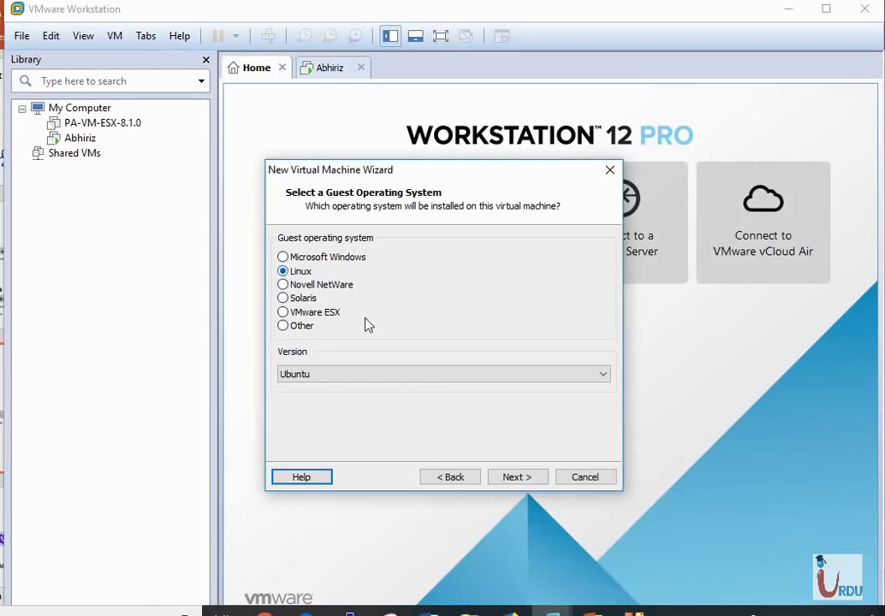
click(537, 377)
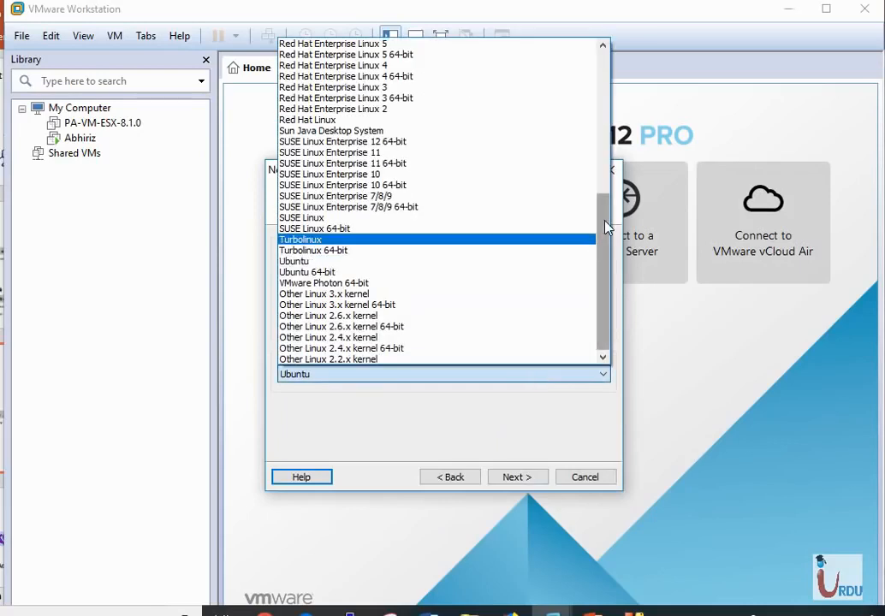
drag(605, 226, 588, 160)
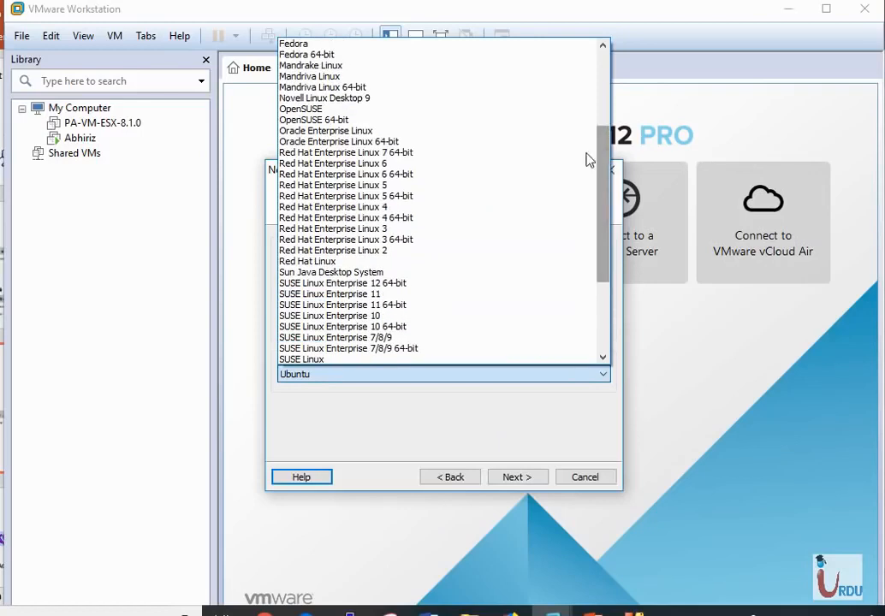
click(494, 152)
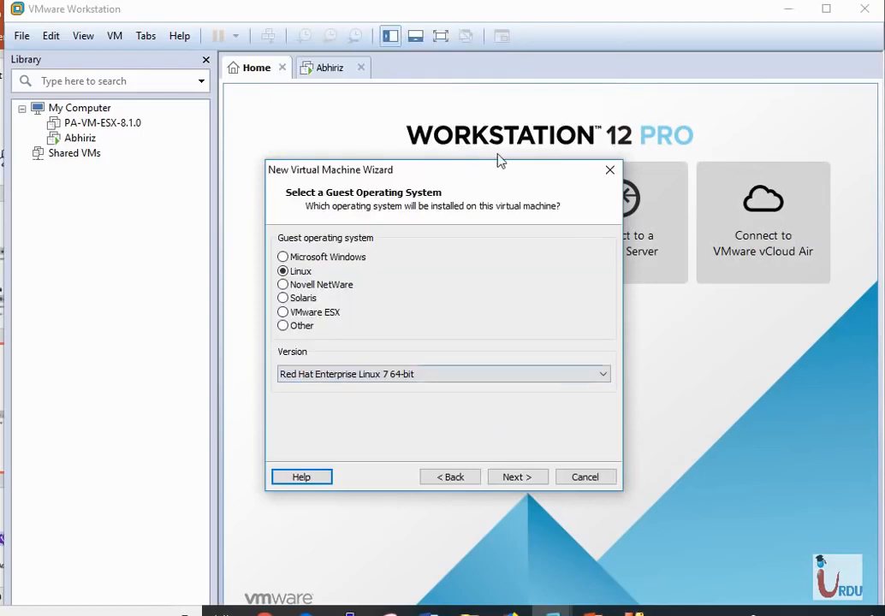
click(588, 382)
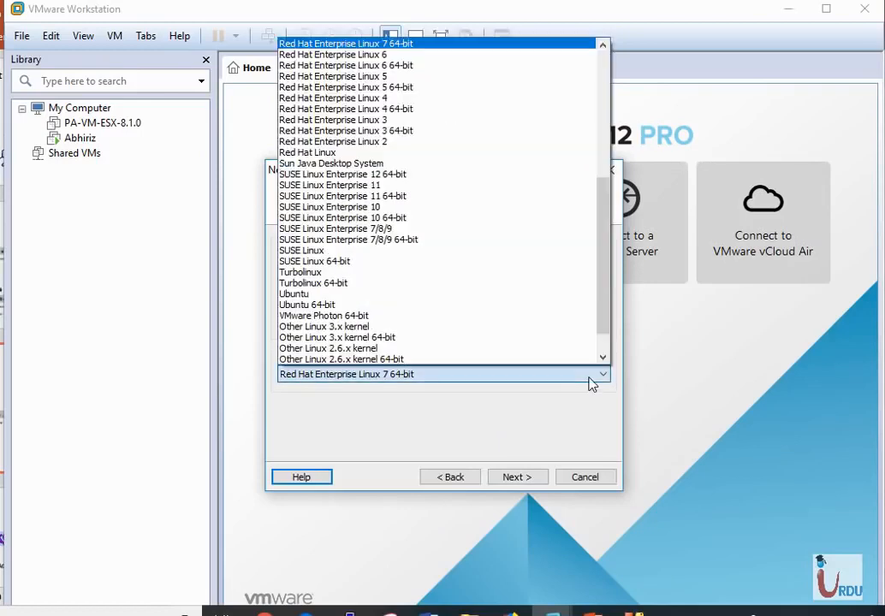
click(451, 66)
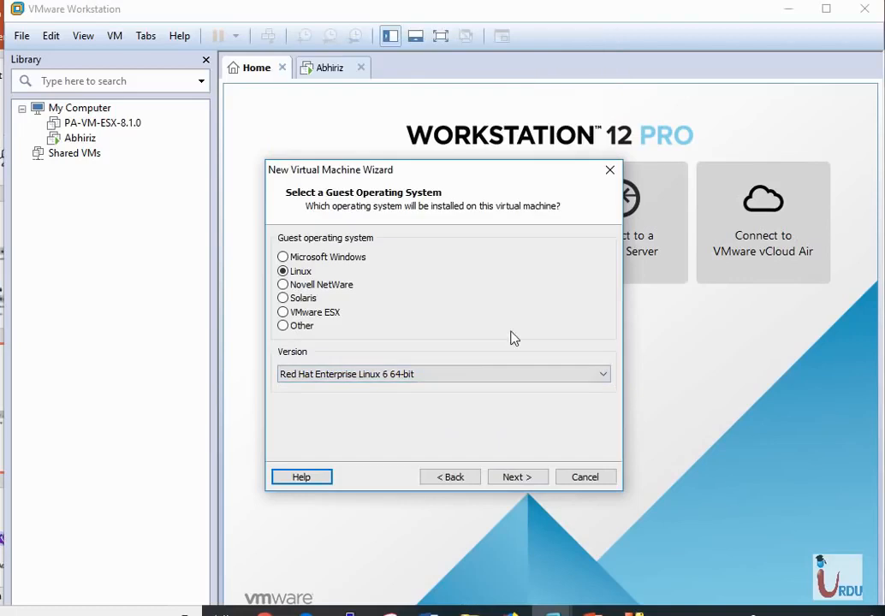
click(531, 480)
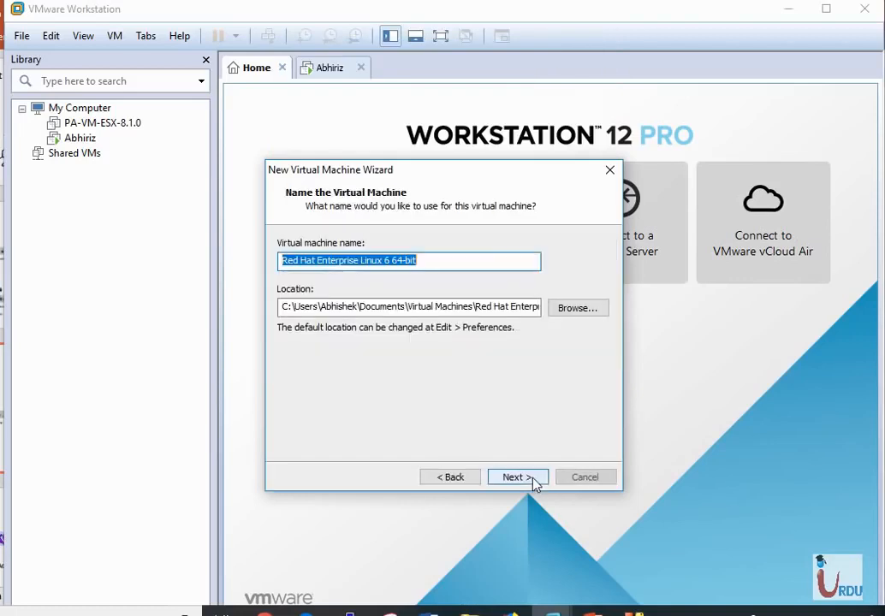
Step: Name the virtual machine CP-FW
key(BackSpace)
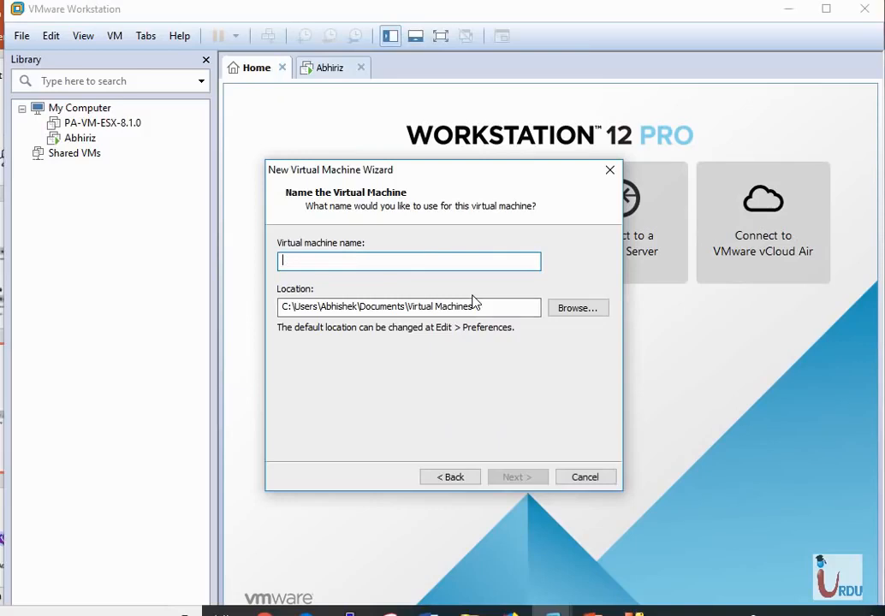
text(C)
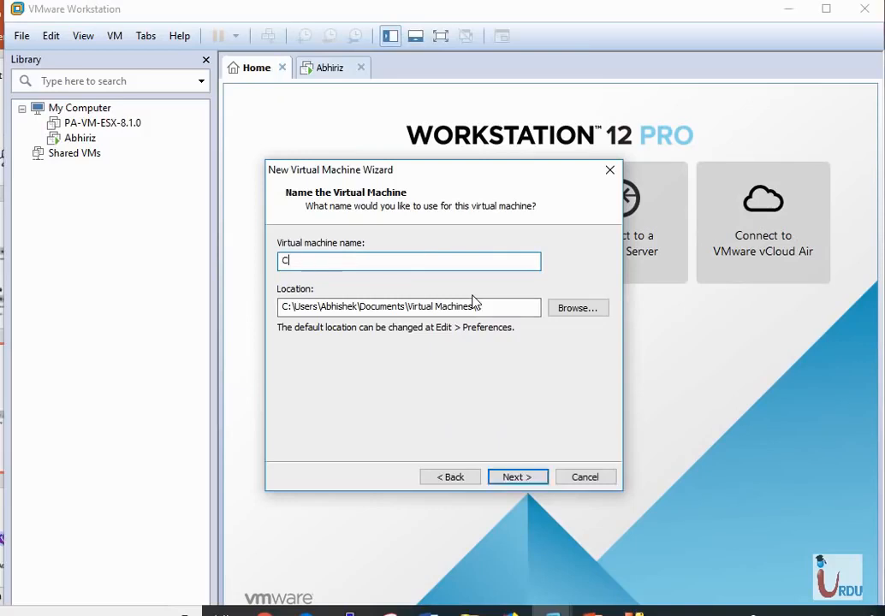
text(P-FW)
Step: Set the virtual machine location to the CP-GW folder on drive E: and continue
click(578, 309)
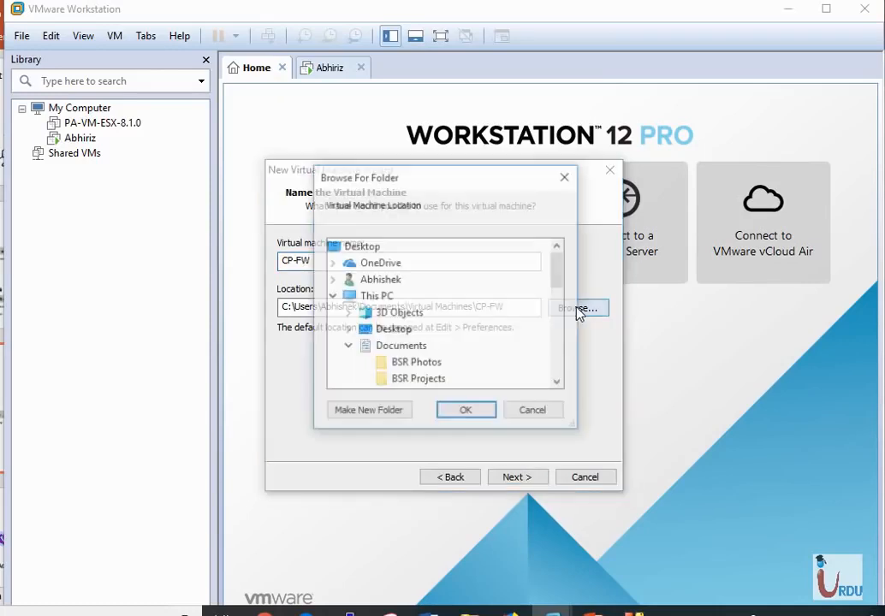
scroll(560, 387, down, 4)
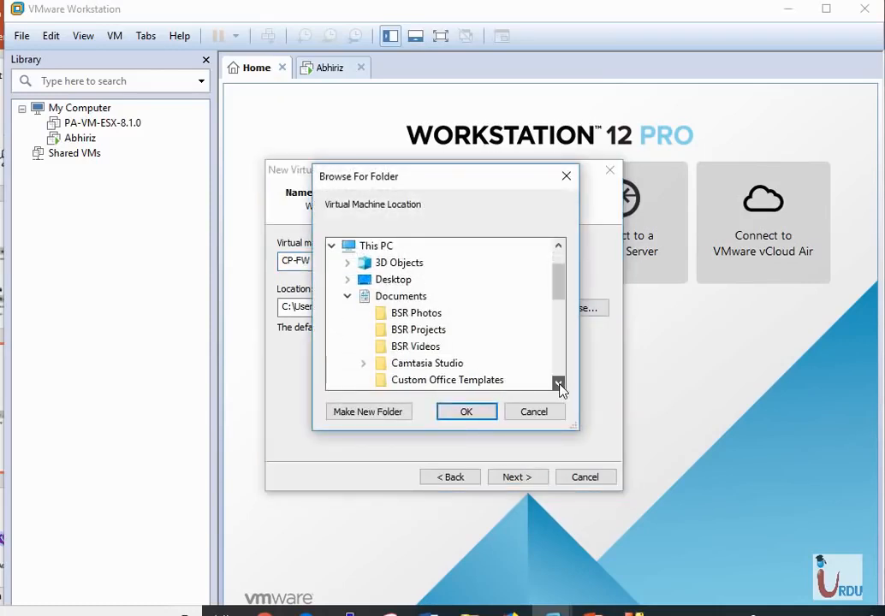
scroll(559, 386, down, 3)
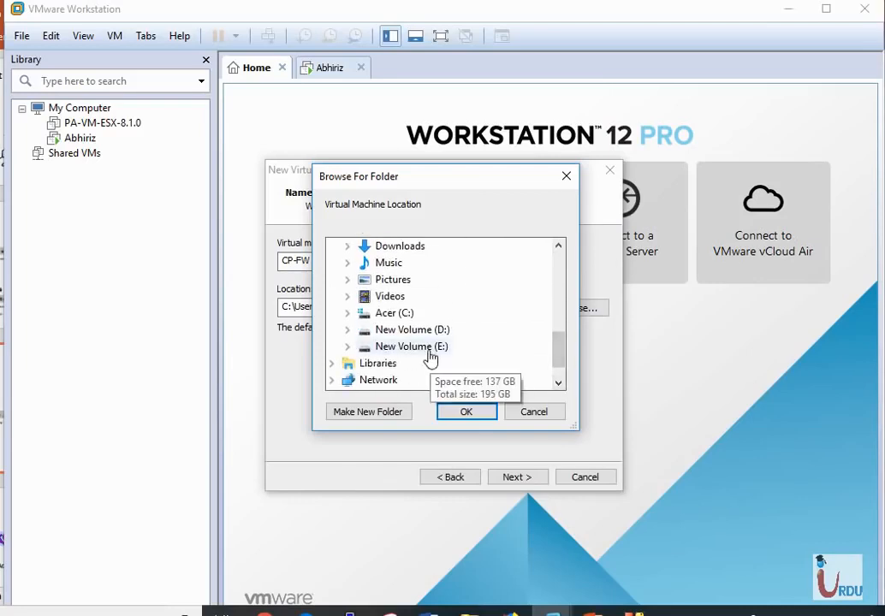
double_click(411, 346)
click(410, 283)
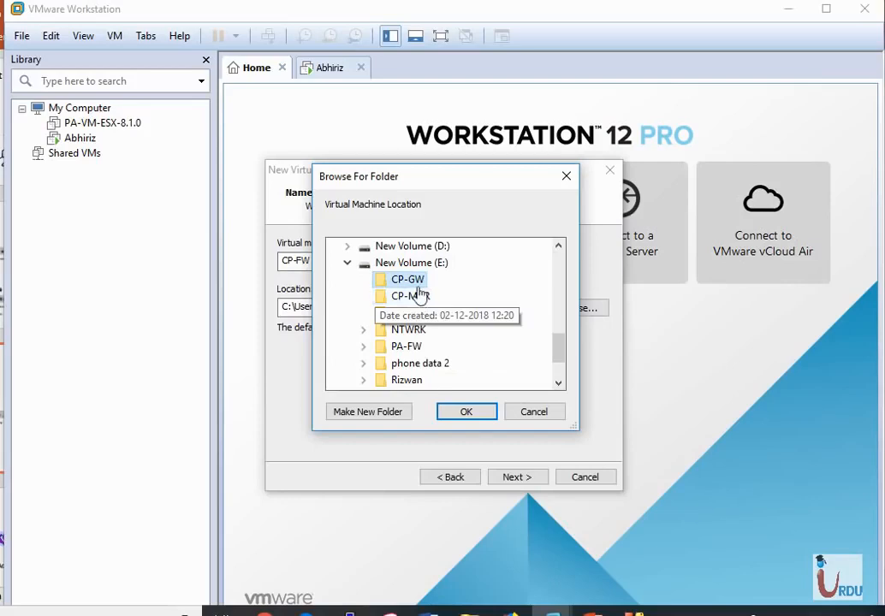
click(467, 413)
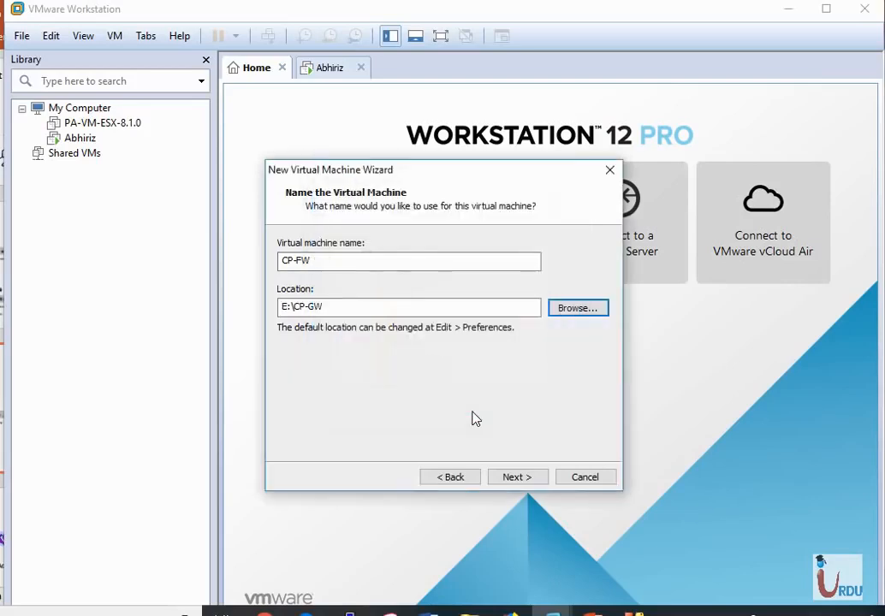
click(518, 481)
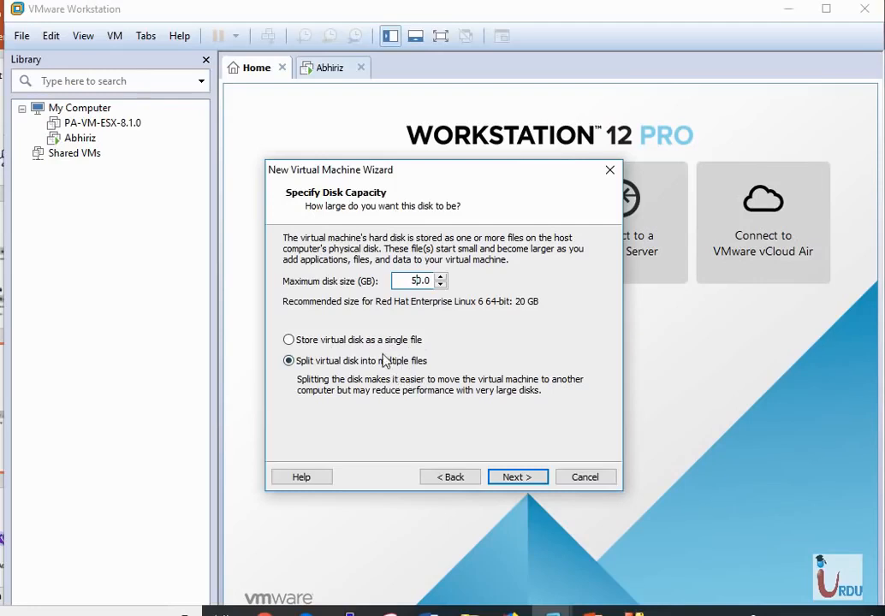
Step: Store the virtual disk as a single file and continue
click(290, 341)
click(517, 476)
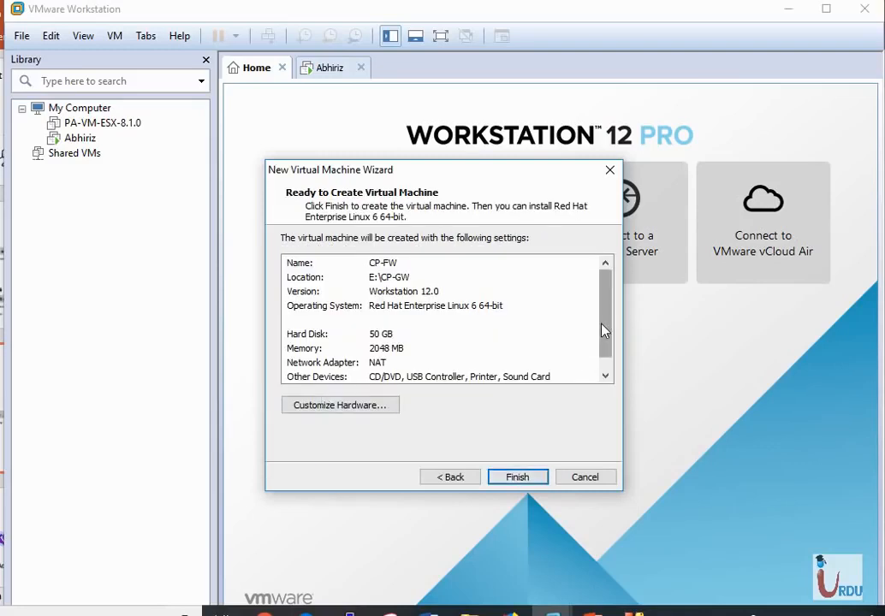
Step: Open hardware customization from the summary and remove the printer device
drag(605, 326, 603, 277)
click(345, 409)
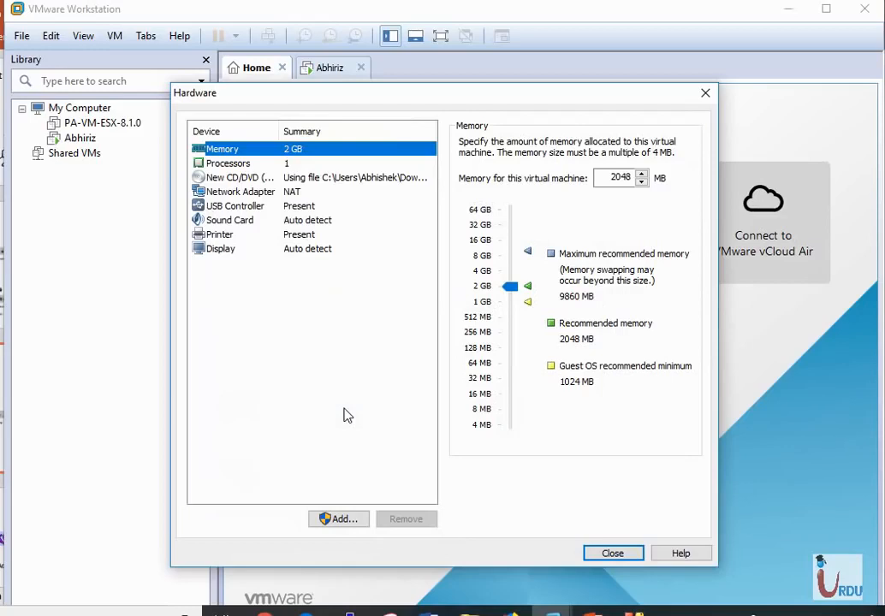
click(294, 234)
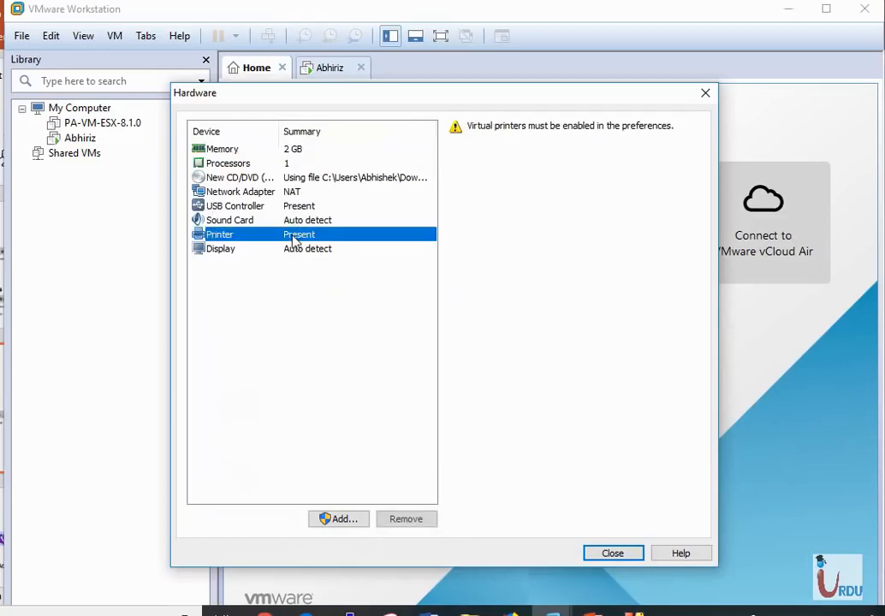
click(414, 520)
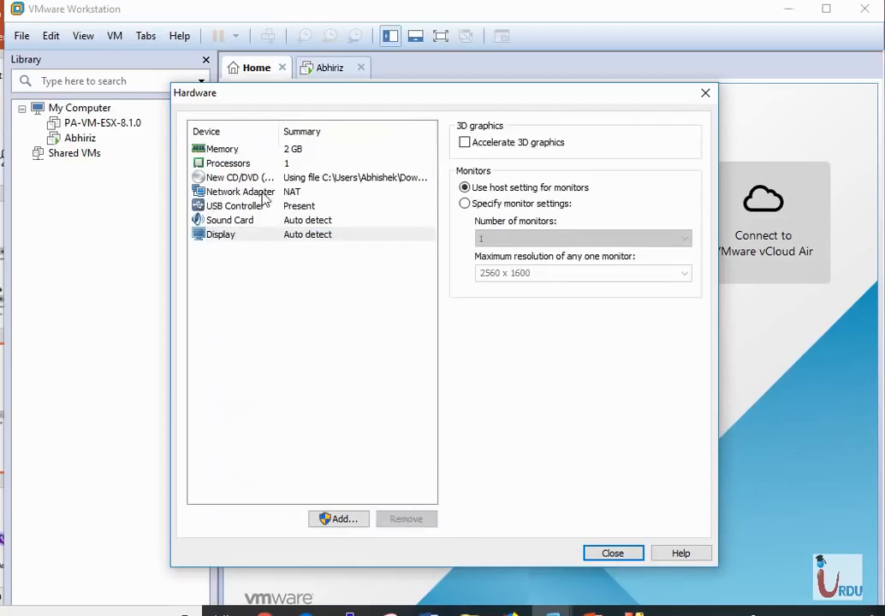
Step: Remove the sound card, USB controller and network adapter from the virtual hardware
click(251, 222)
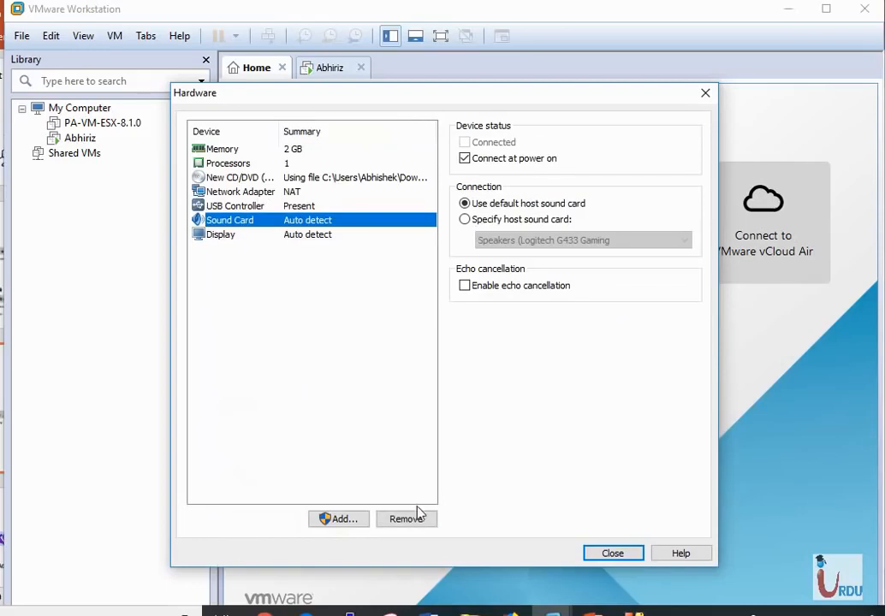
click(414, 518)
click(258, 207)
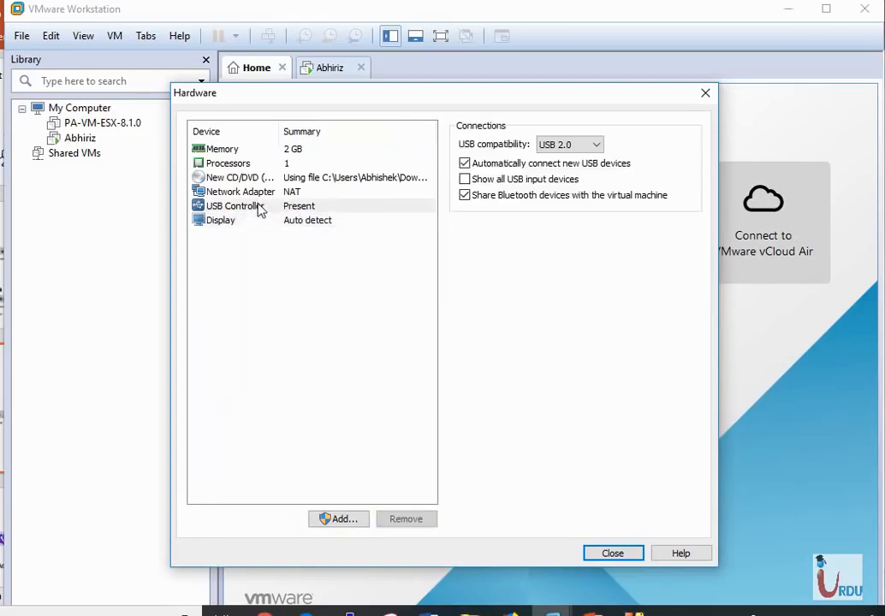
click(408, 519)
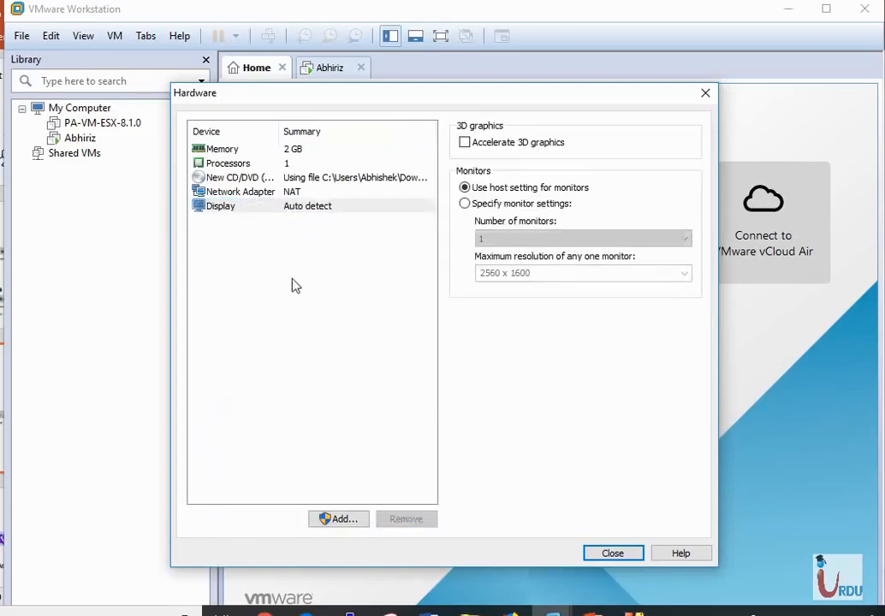
click(239, 195)
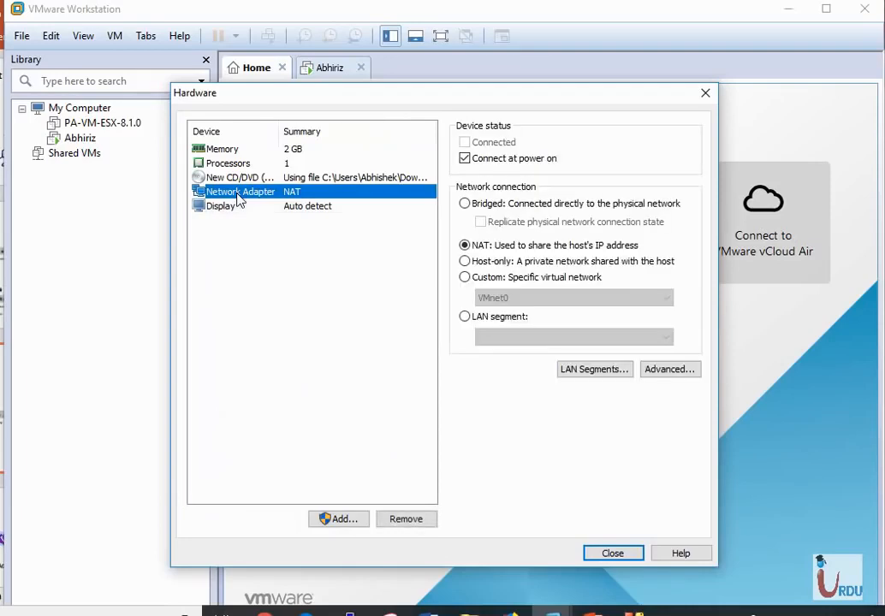
click(414, 520)
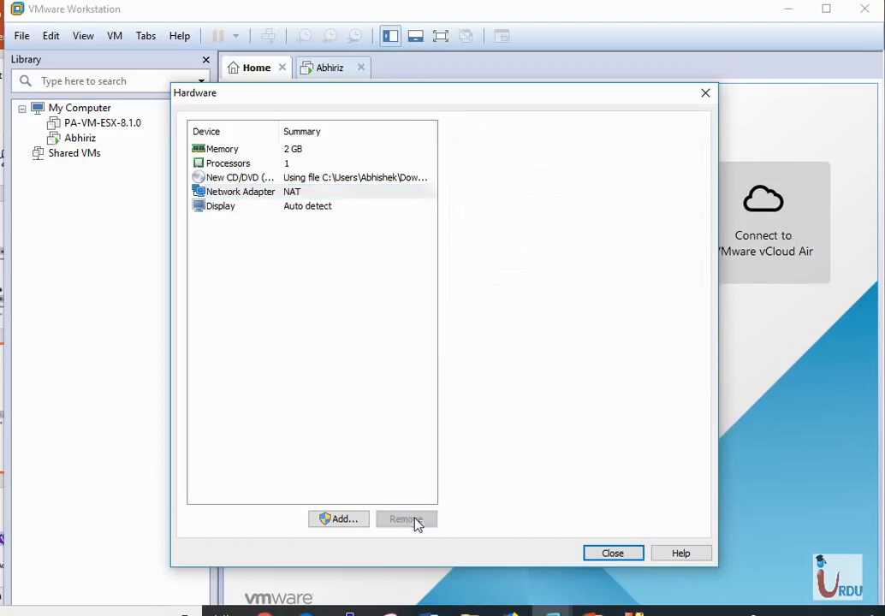
Step: Add a network adapter connected to the custom virtual network VMnet1 (Host-only)
click(338, 517)
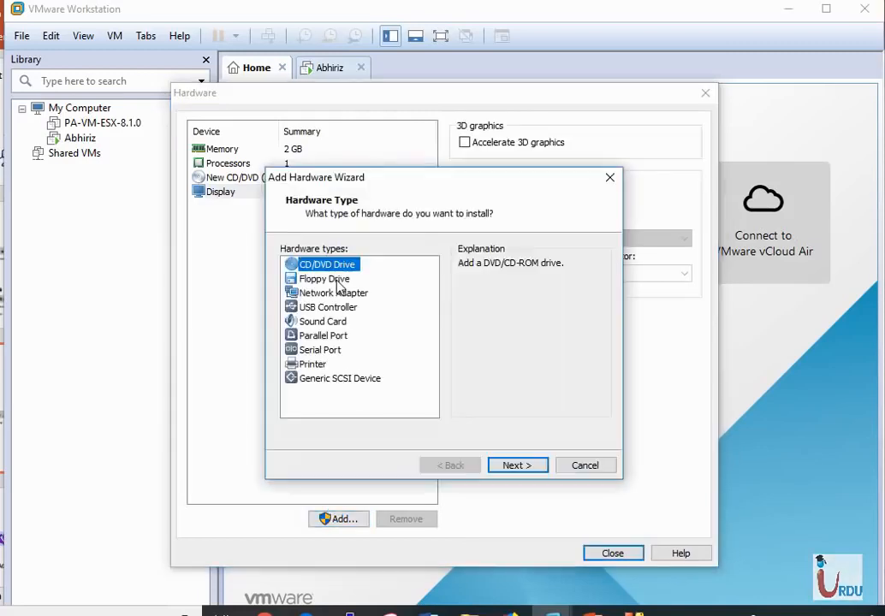
click(343, 298)
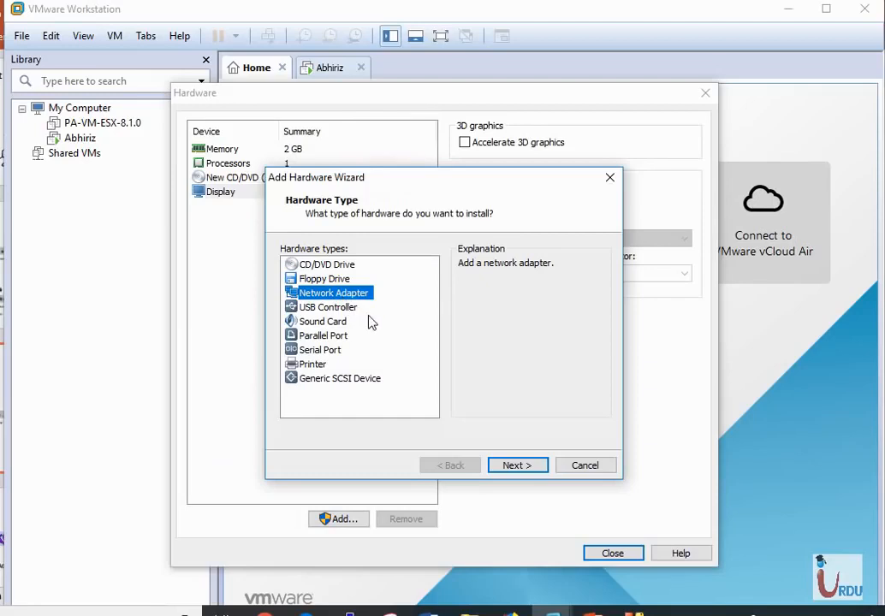
click(535, 467)
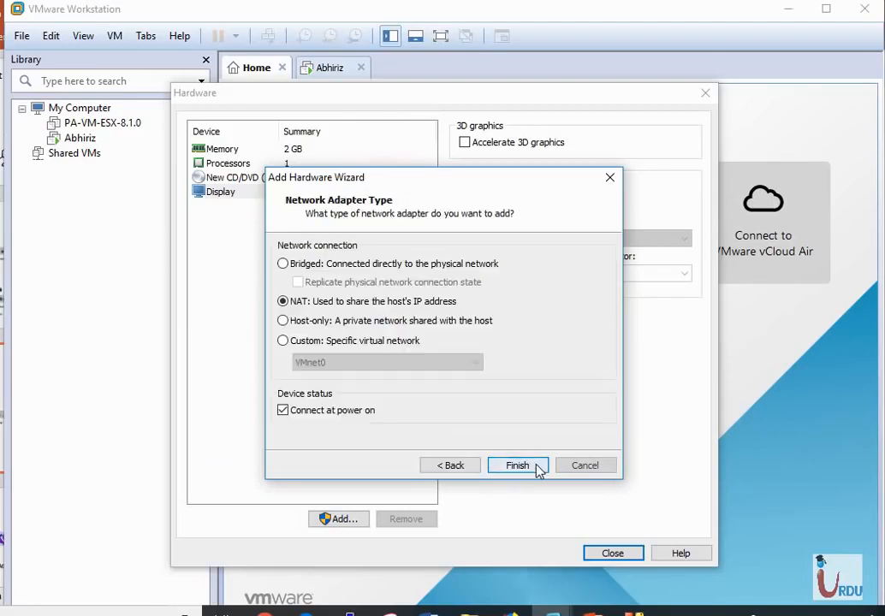
click(313, 343)
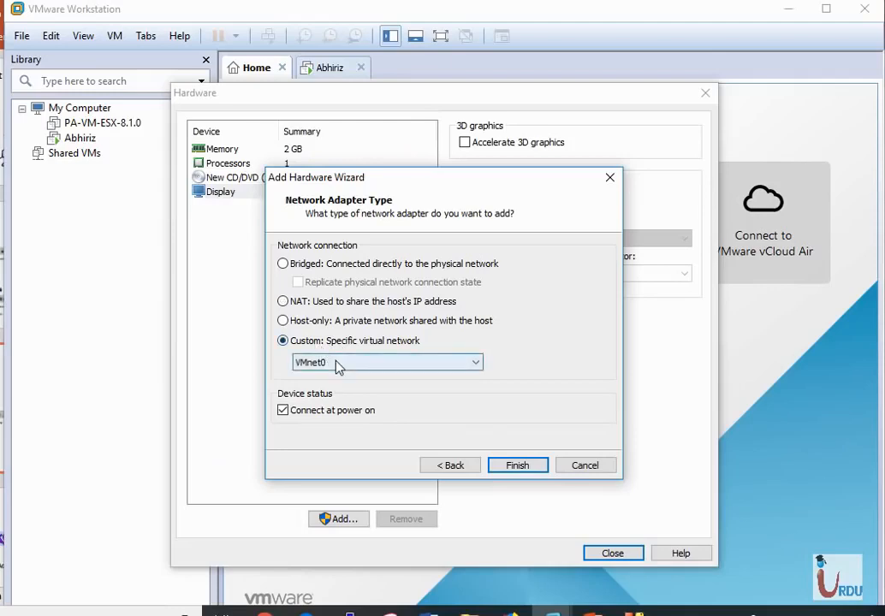
click(337, 363)
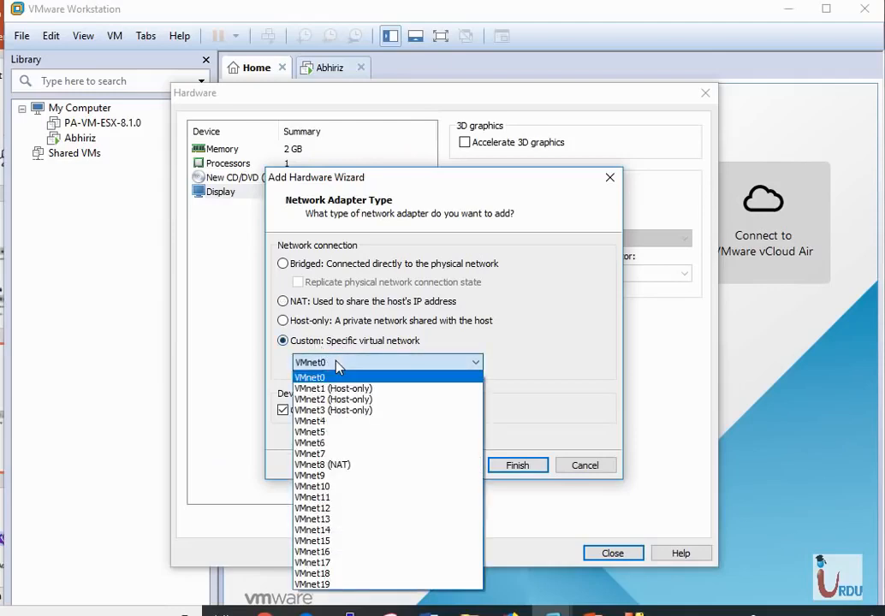
click(333, 389)
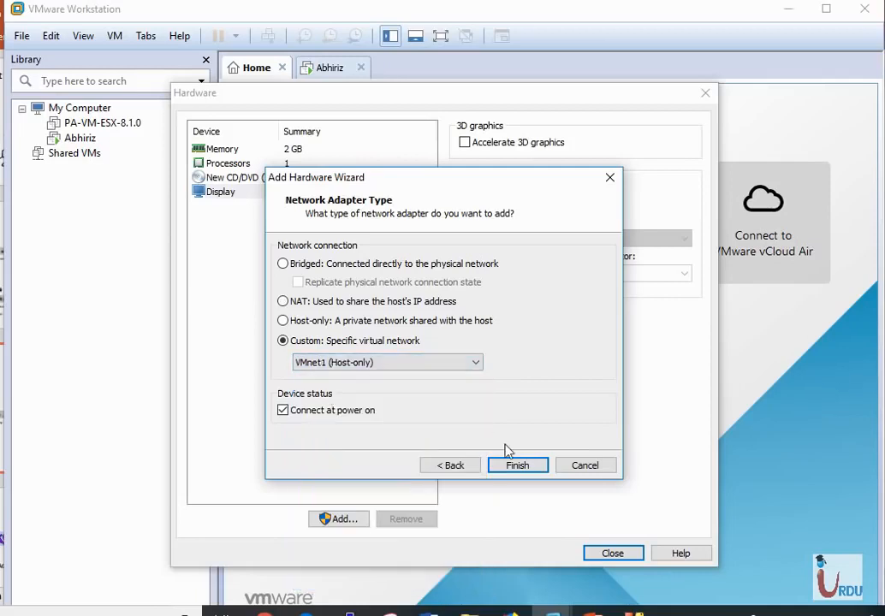
click(517, 466)
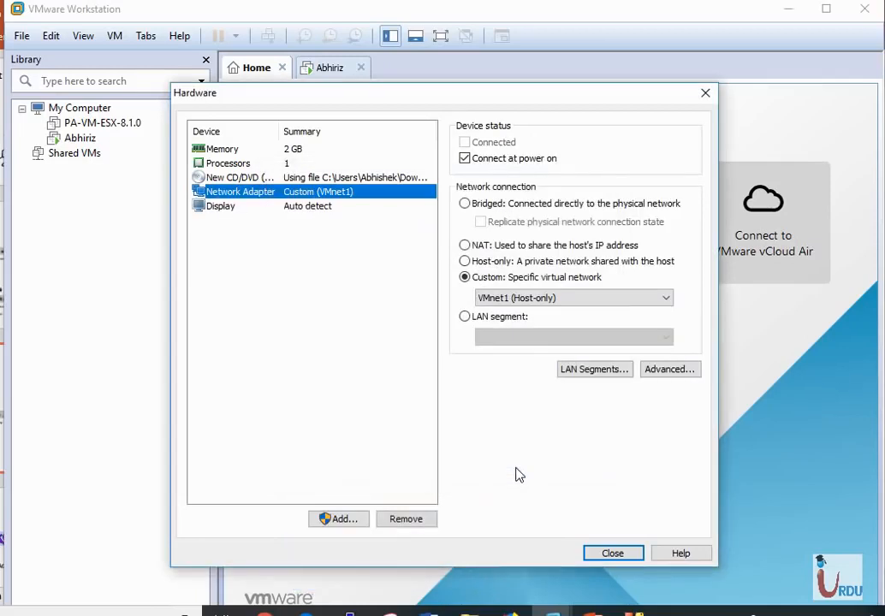
Step: Add a second network adapter set to Bridged with physical network connection state replicated, then close the hardware dialog
click(339, 520)
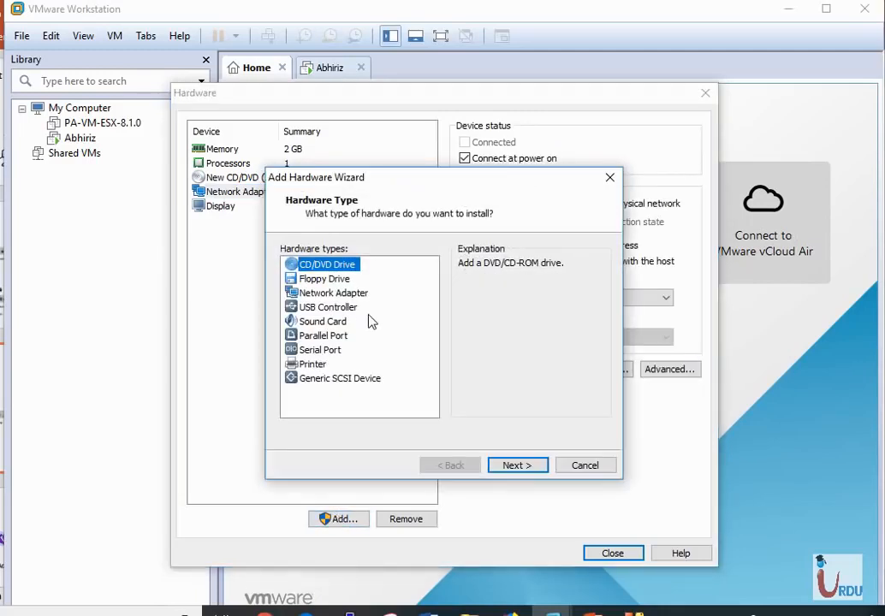
click(327, 282)
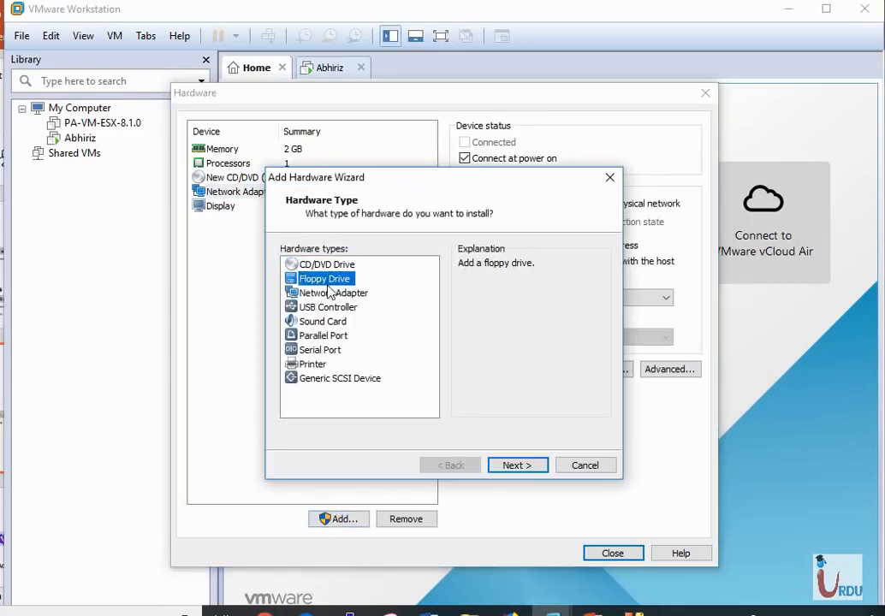
click(331, 294)
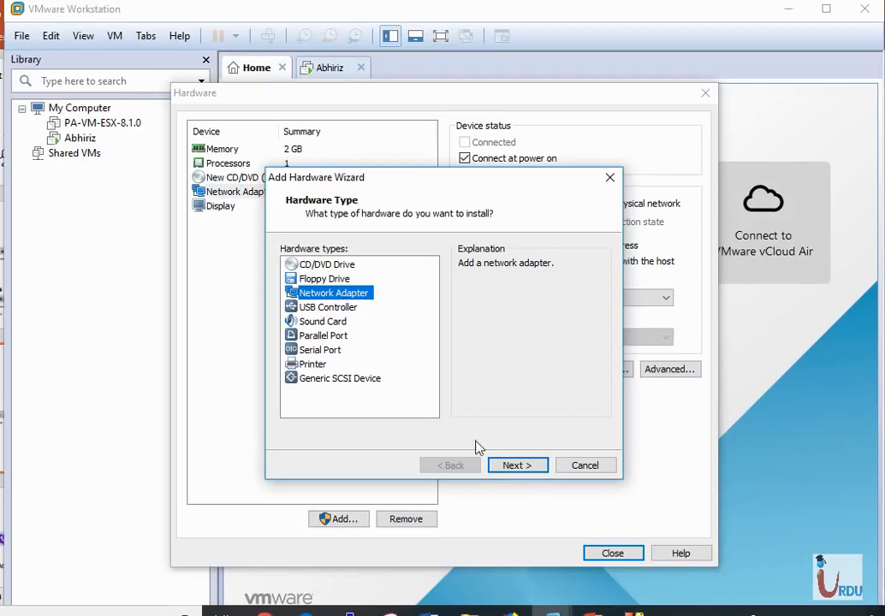
click(514, 466)
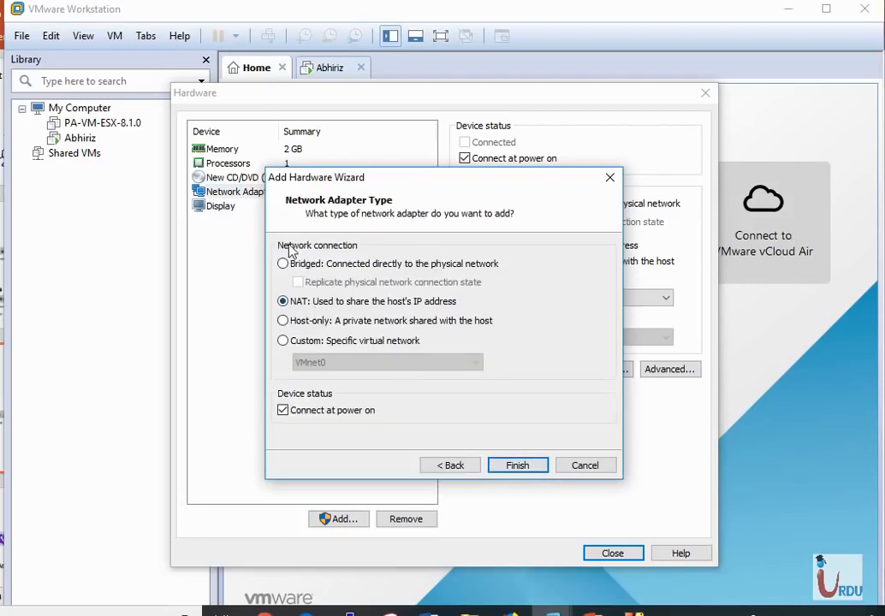
click(285, 265)
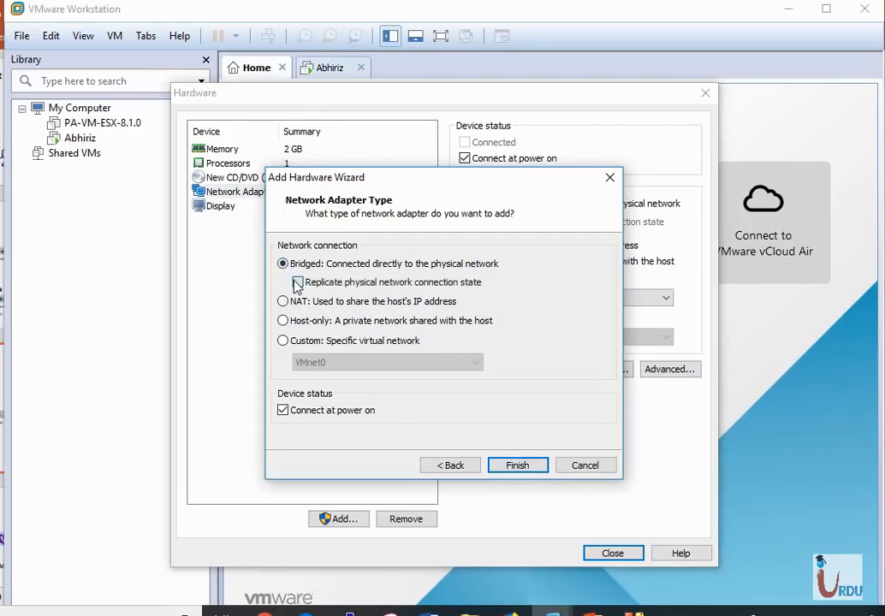
click(297, 283)
click(517, 466)
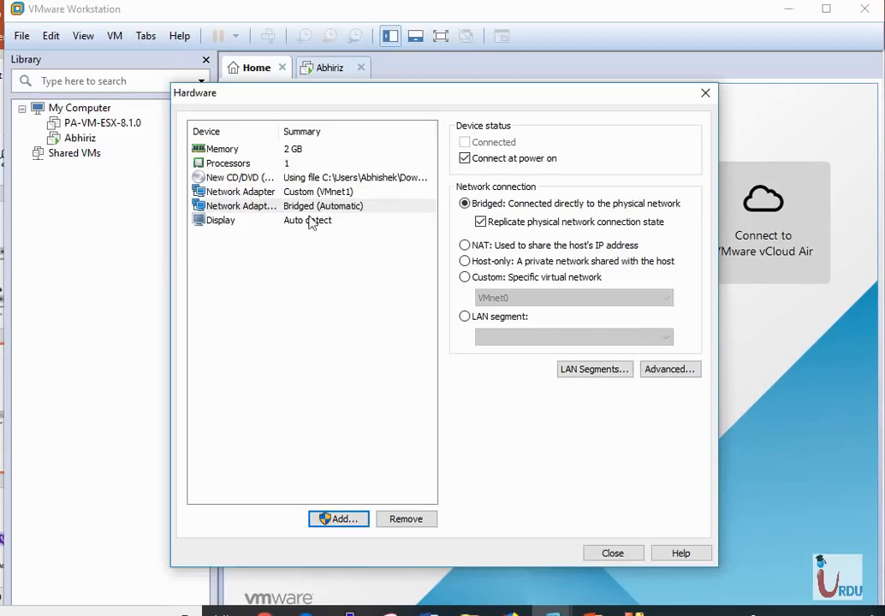
click(614, 555)
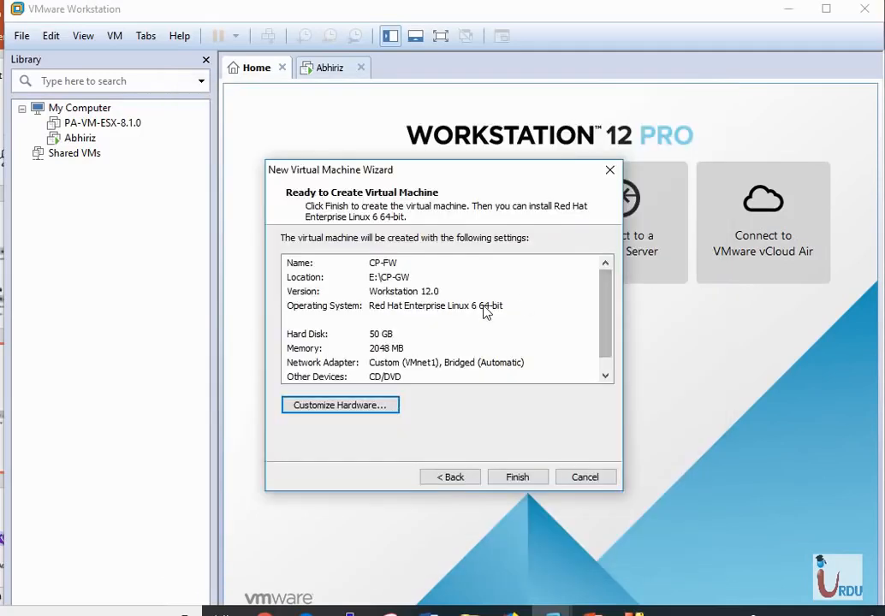
Step: Reopen hardware customization and raise the virtual machine's memory to 4096 MB
click(343, 406)
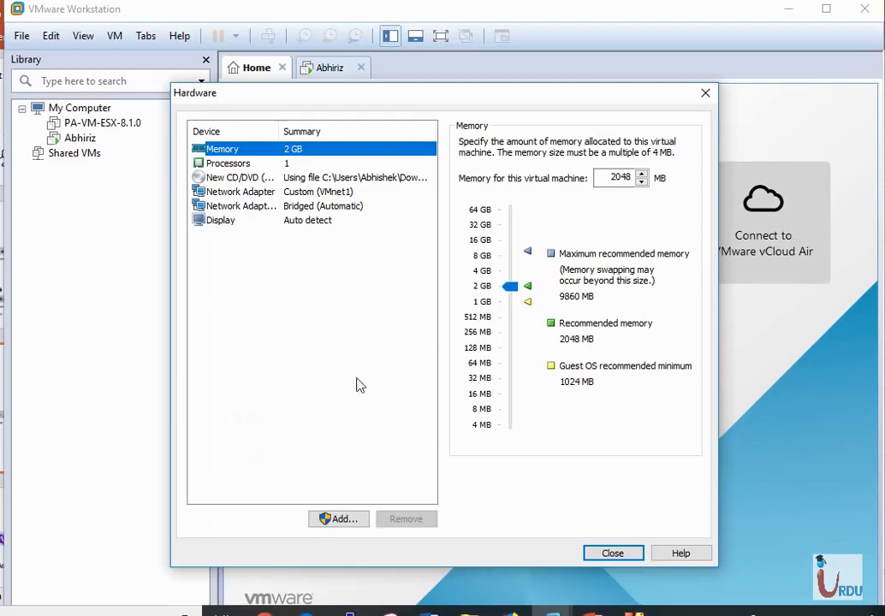
click(514, 291)
mouse_move(512, 288)
mouse_down()
mouse_move(512, 268)
mouse_move(516, 274)
mouse_up()
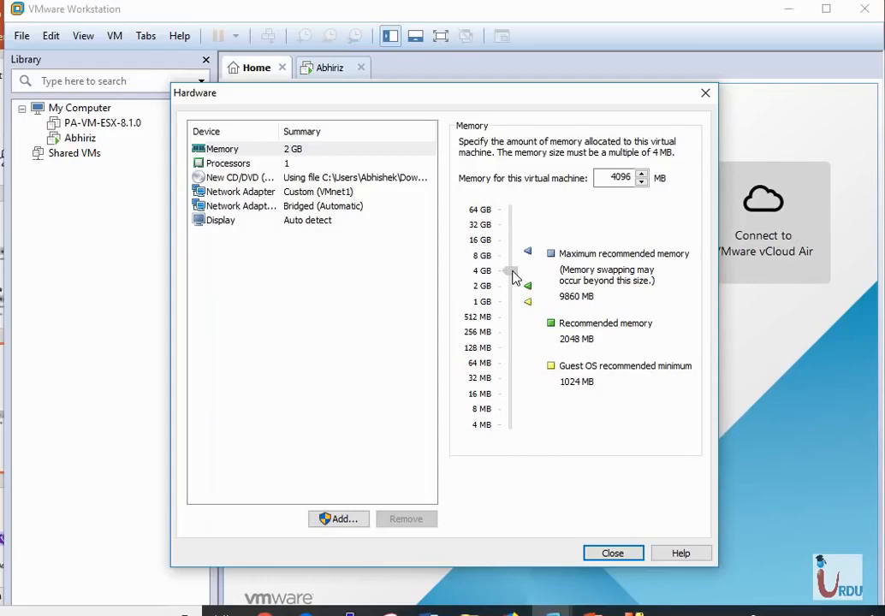
click(613, 553)
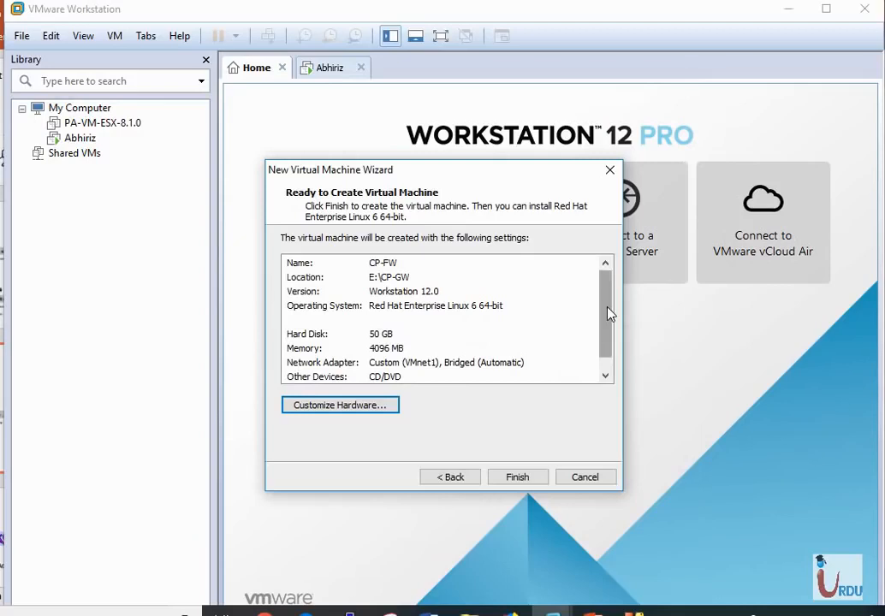
Step: Finish creating the CP-FW virtual machine and power it on
mouse_move(607, 306)
mouse_down()
mouse_move(602, 333)
mouse_move(600, 289)
mouse_up()
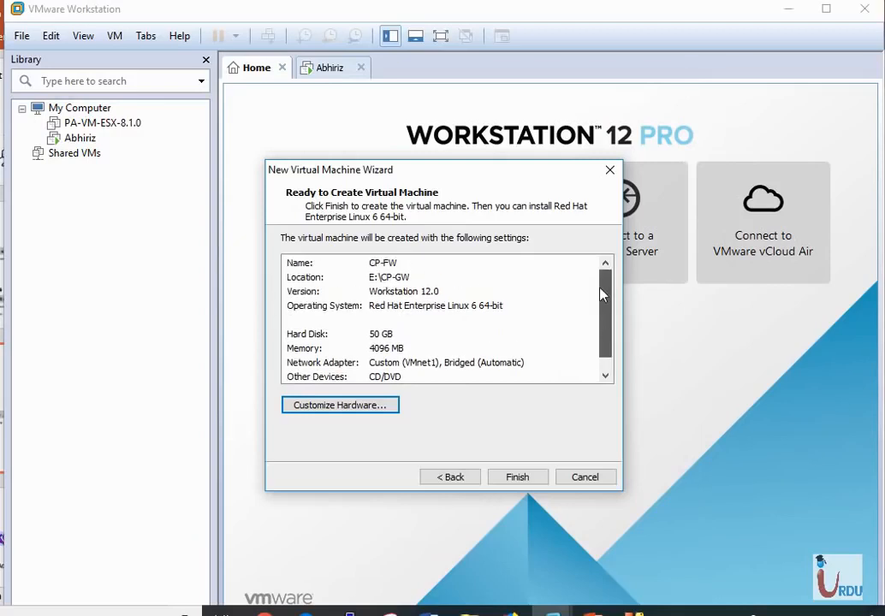
click(527, 480)
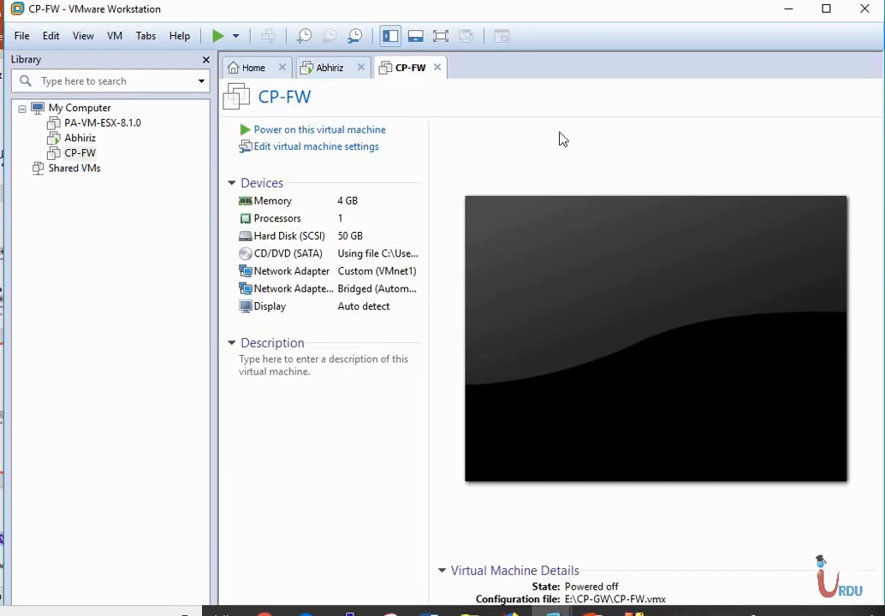
click(336, 131)
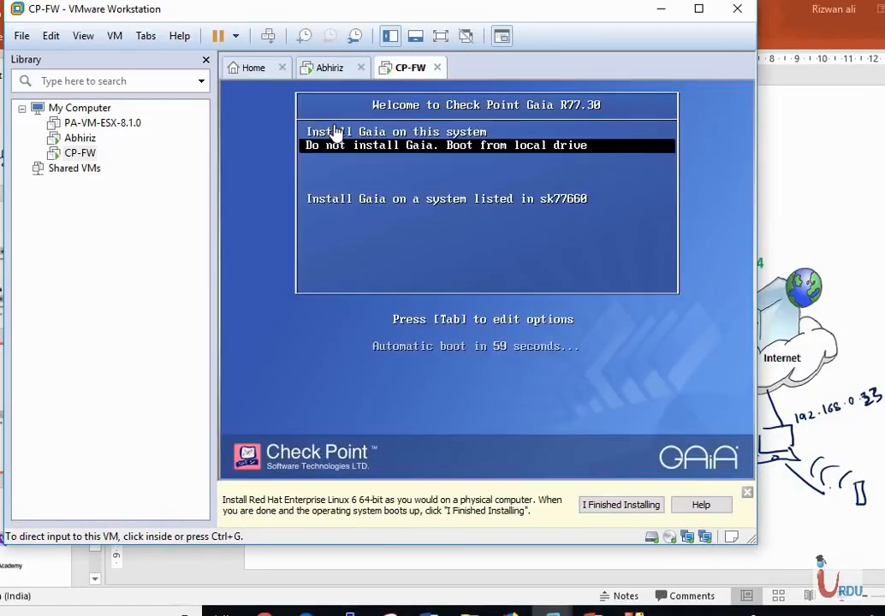
Step: Choose Install Gaia on this system from the boot menu
click(348, 342)
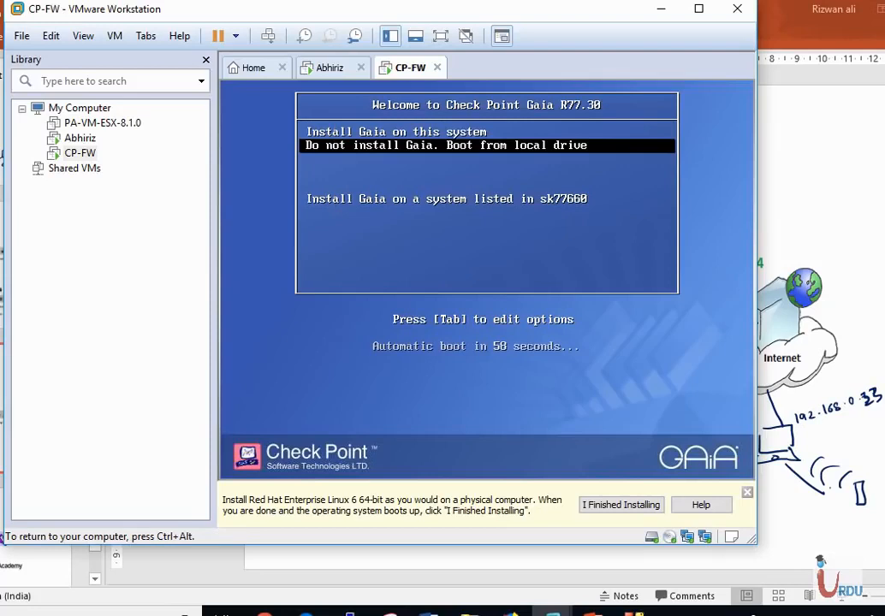
key(Up)
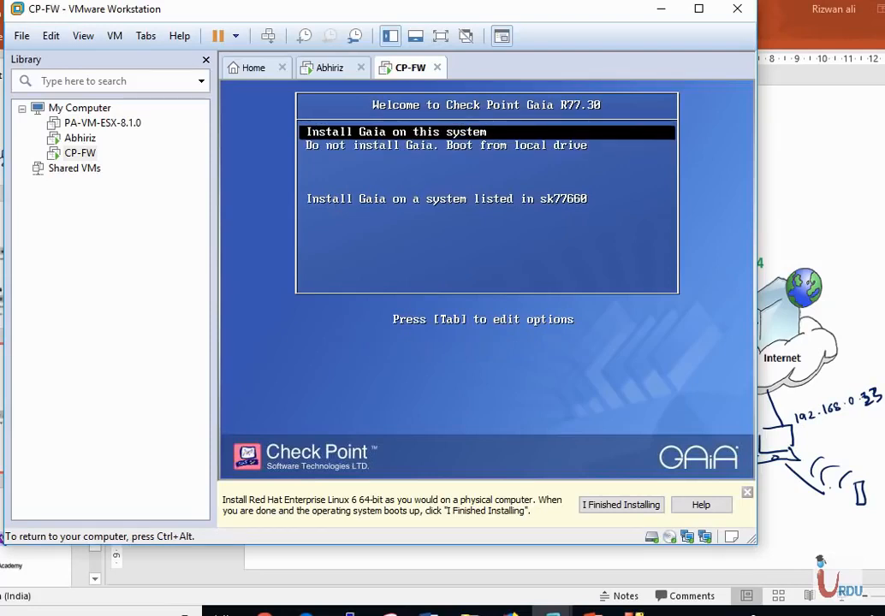
key(Return)
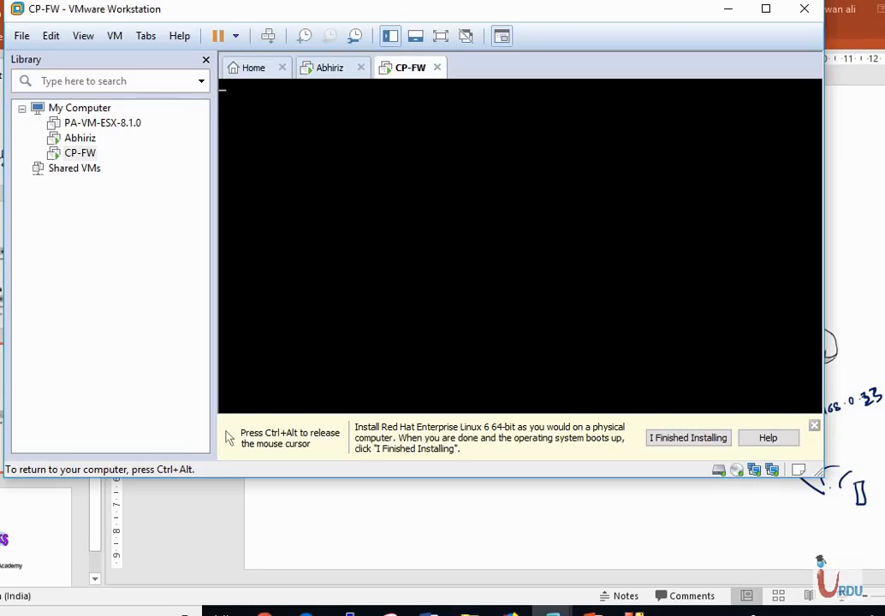
Step: Release the mouse from the virtual machine and dismiss the installation hint bar
key(ctrl+alt)
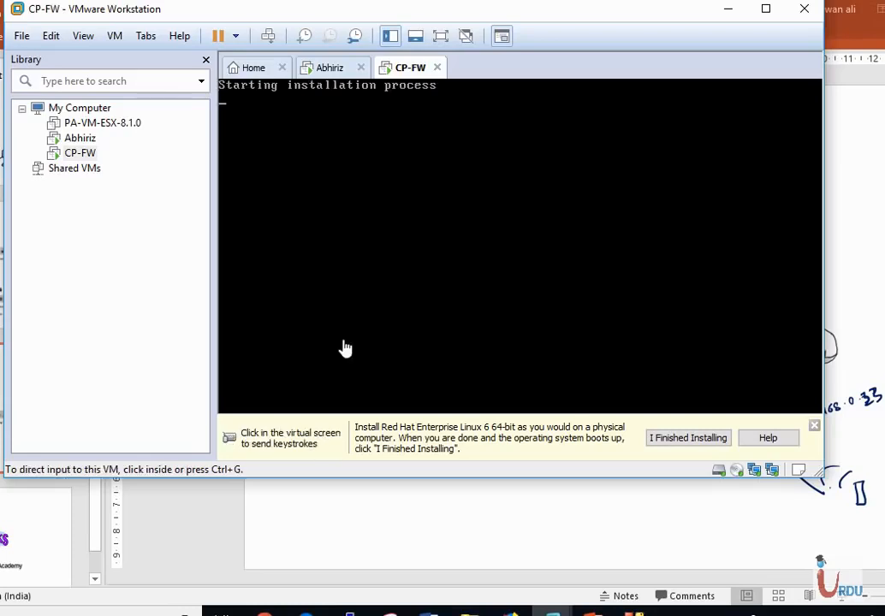
click(814, 426)
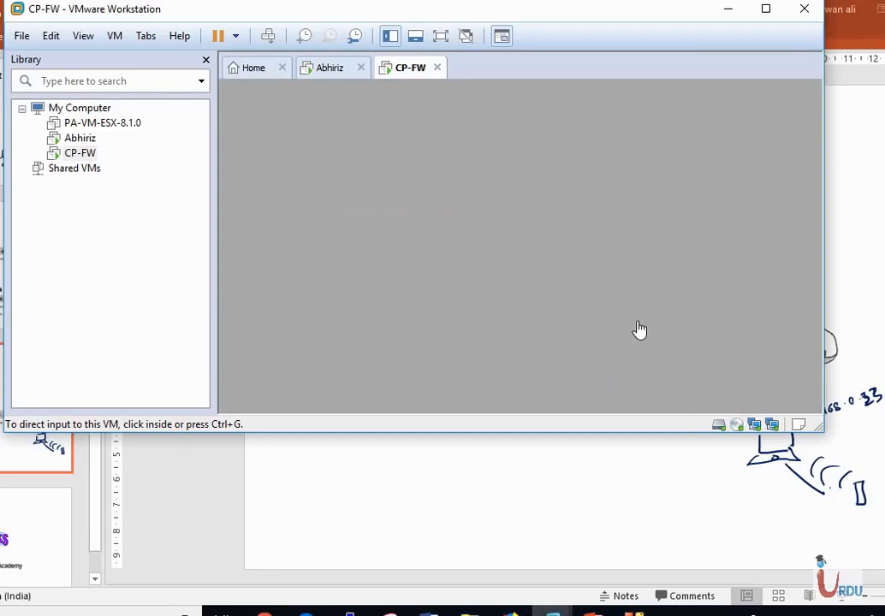
click(788, 614)
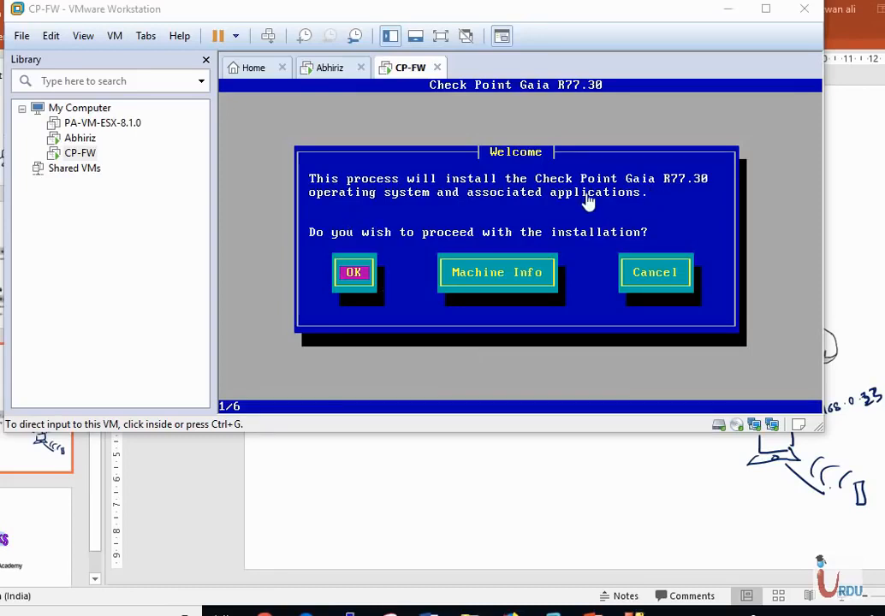
Step: Proceed with the Gaia installation and confirm the US keyboard layout
click(325, 217)
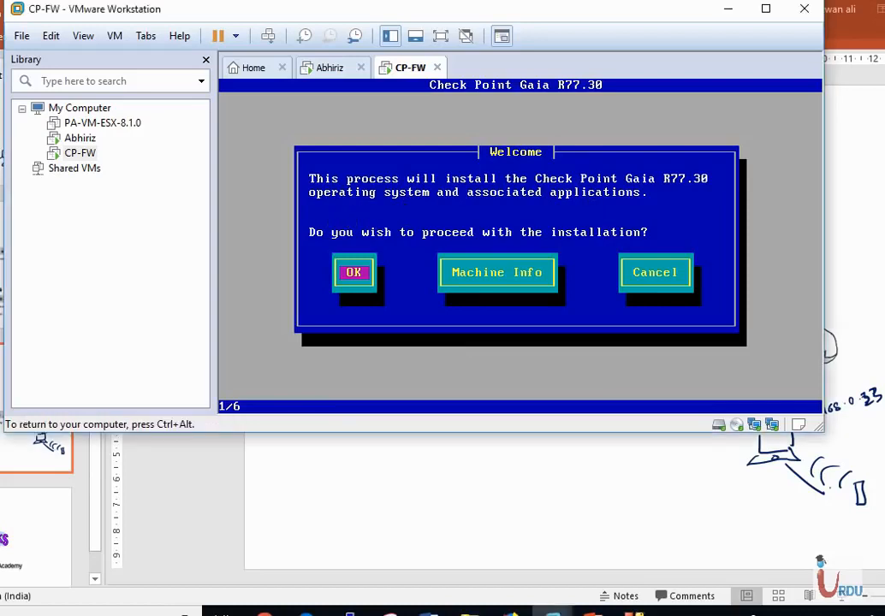
key(Return)
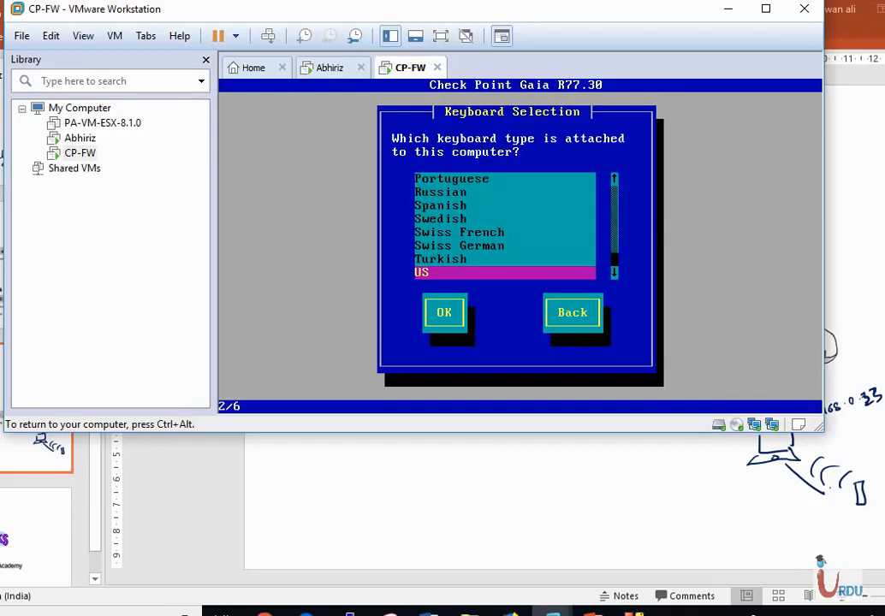
key(Tab)
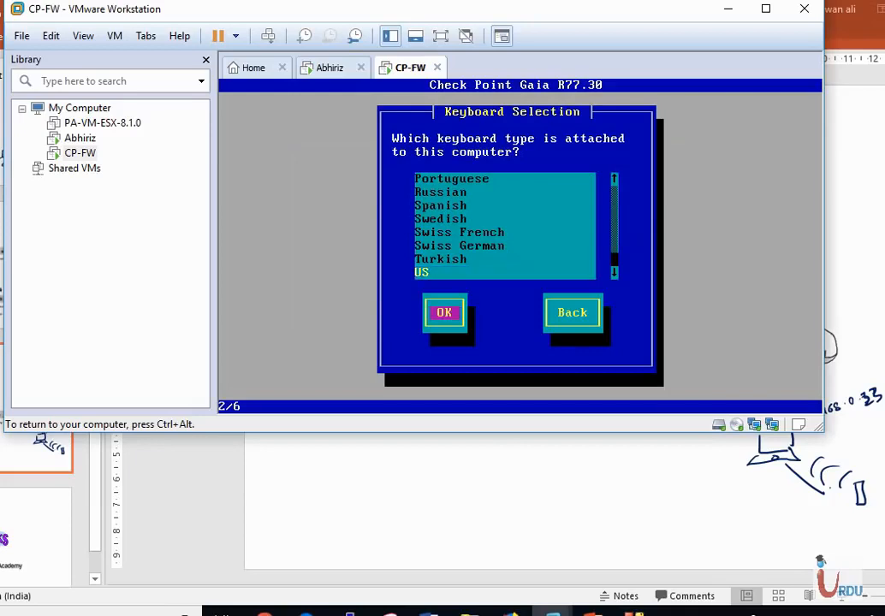
key(Return)
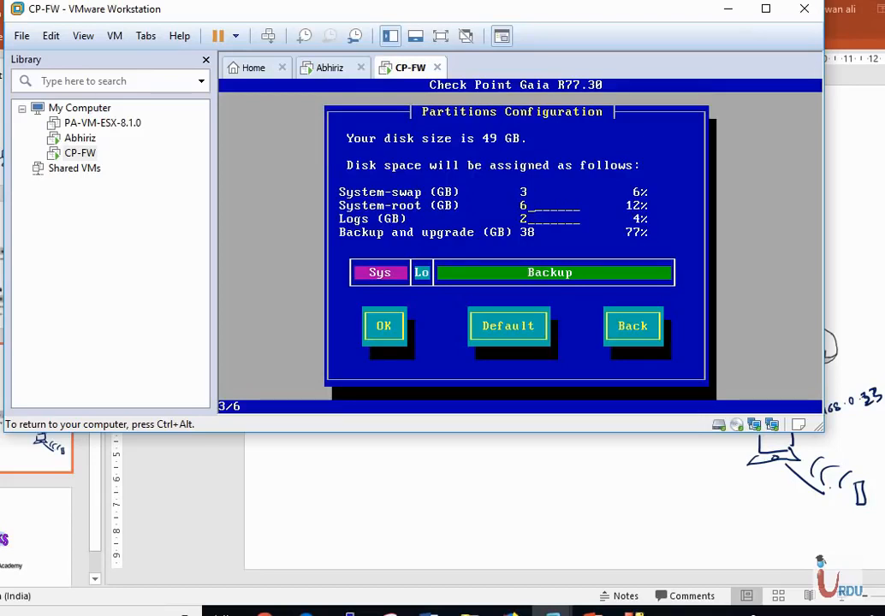
Step: Accept the proposed partition configuration
key(Tab)
key(Return)
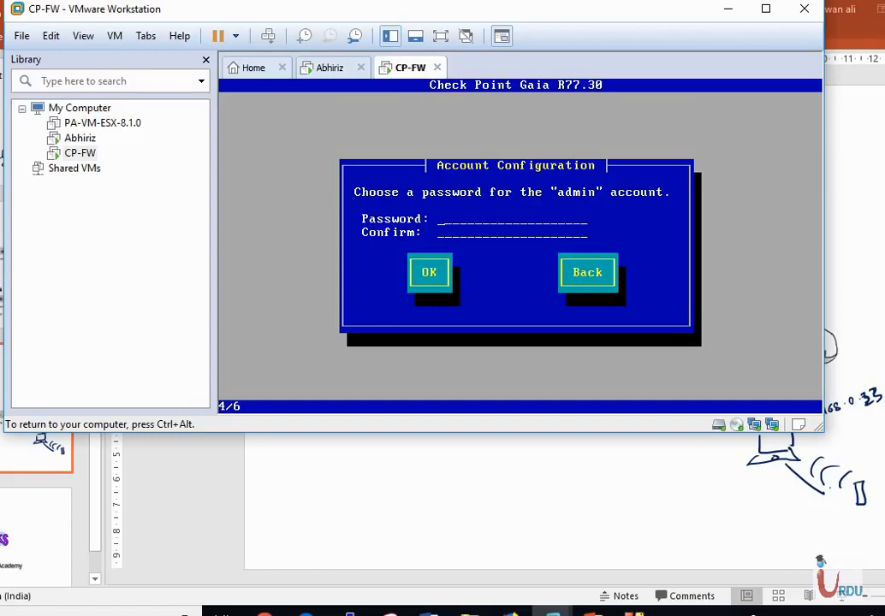
text(***)
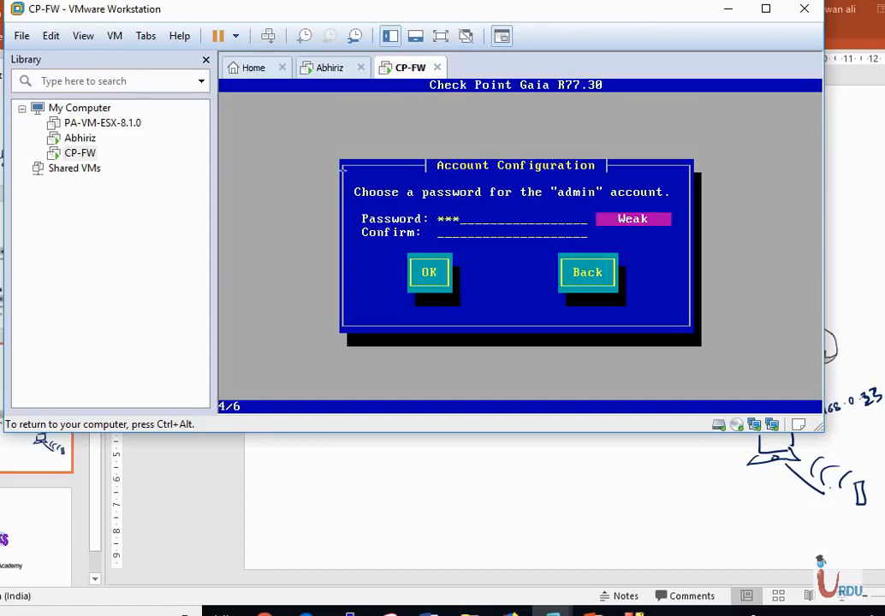
key(BackSpace)
key(BackSpace)
key(BackSpace)
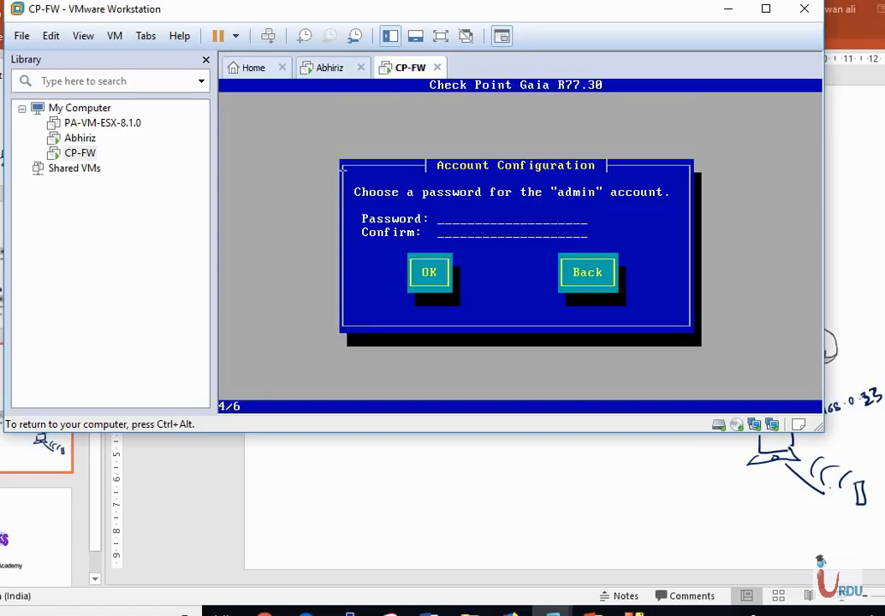
Step: Enter and confirm the admin account password, then continue
text(********)
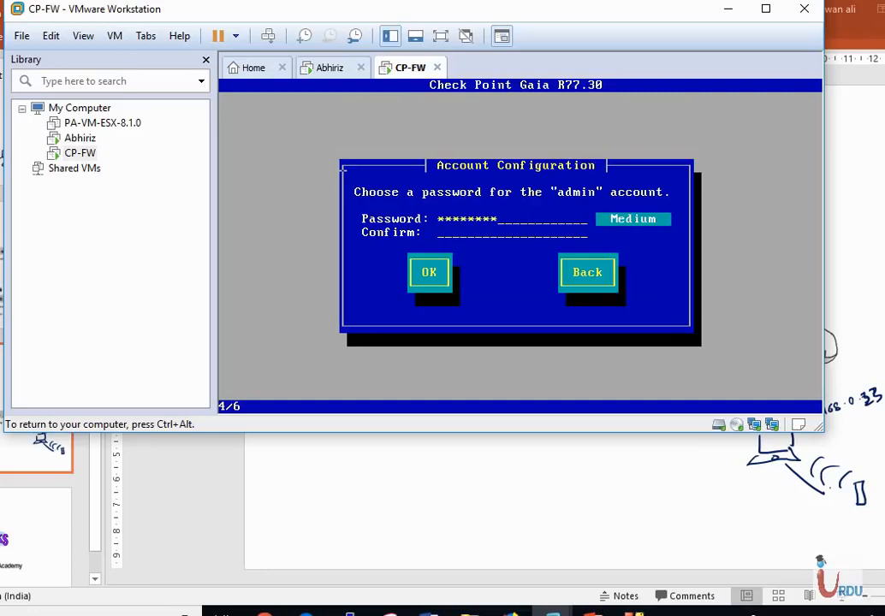
key(Tab)
text(********)
key(Tab)
key(Return)
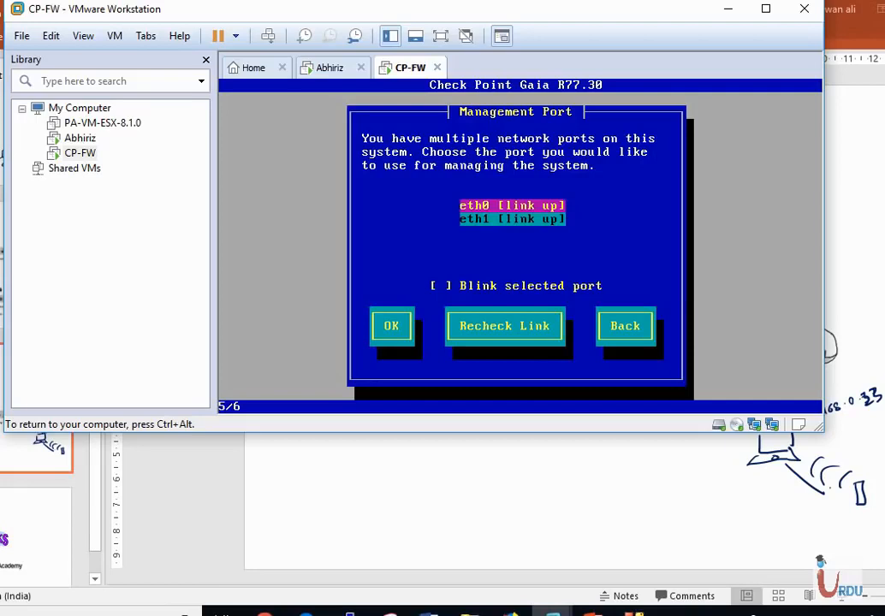
Step: Choose eth0 as the management port and set its IP address to 10.1.1.200
key(Return)
key(BackSpace)
key(BackSpace)
key(BackSpace)
key(BackSpace)
key(BackSpace)
key(BackSpace)
key(BackSpace)
key(BackSpace)
key(BackSpace)
key(BackSpace)
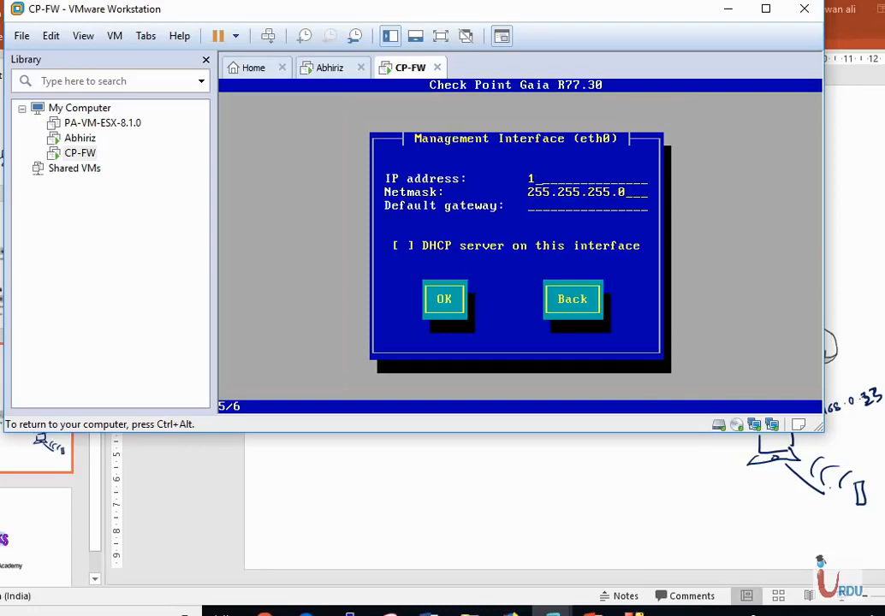
text(0.1.1.200)
key(Tab)
key(Tab)
key(Tab)
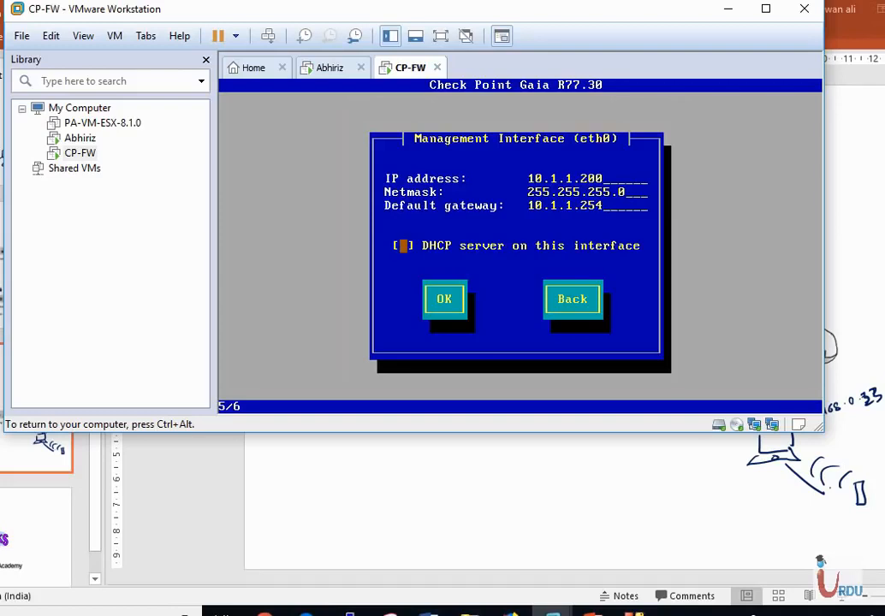
Step: Clear the default gateway field and confirm the management interface settings
key(Tab)
key(Tab)
key(Tab)
key(Tab)
key(Tab)
key(BackSpace)
key(BackSpace)
key(BackSpace)
key(BackSpace)
key(BackSpace)
key(BackSpace)
key(BackSpace)
key(BackSpace)
key(BackSpace)
key(BackSpace)
key(Tab)
key(Tab)
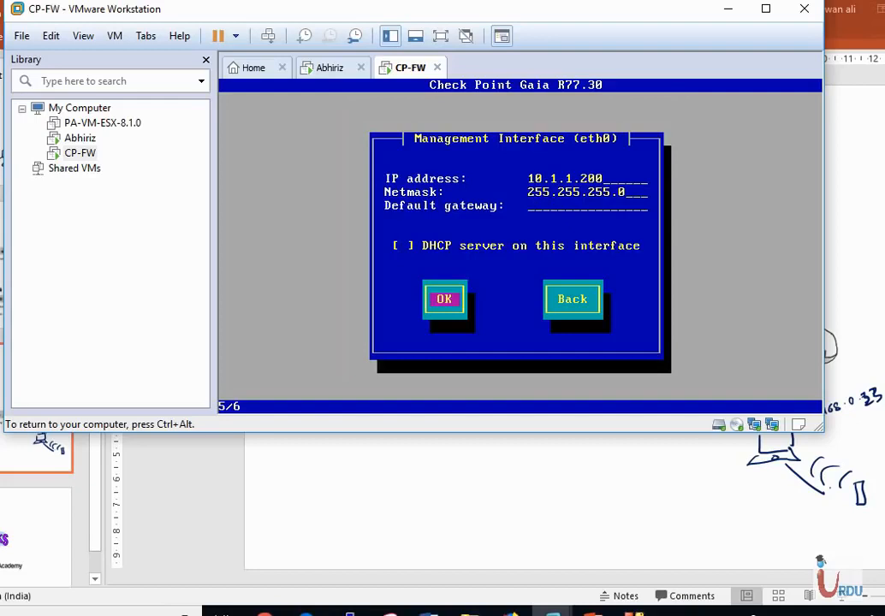
key(Return)
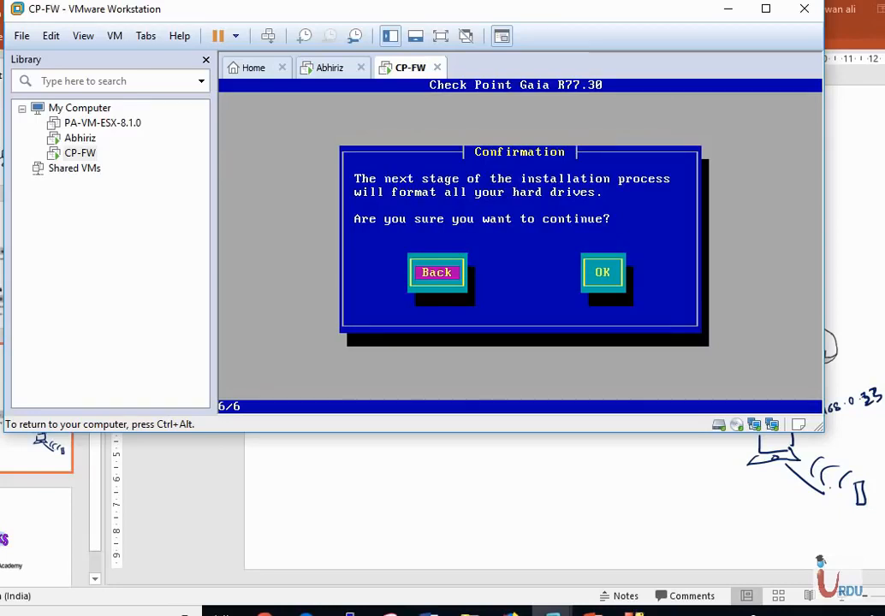
Step: Approve formatting the hard drives to start installation, then reboot the machine once installation completes
key(Tab)
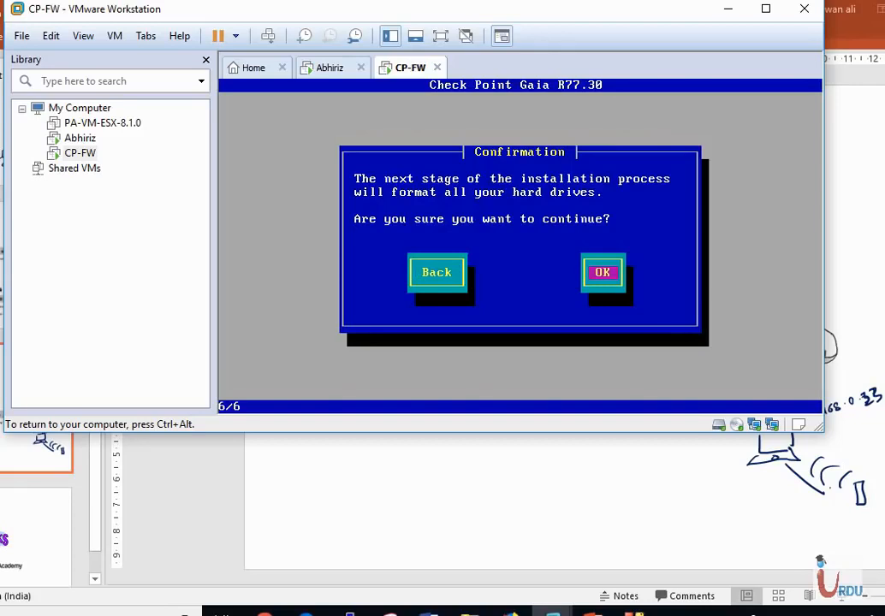
key(Return)
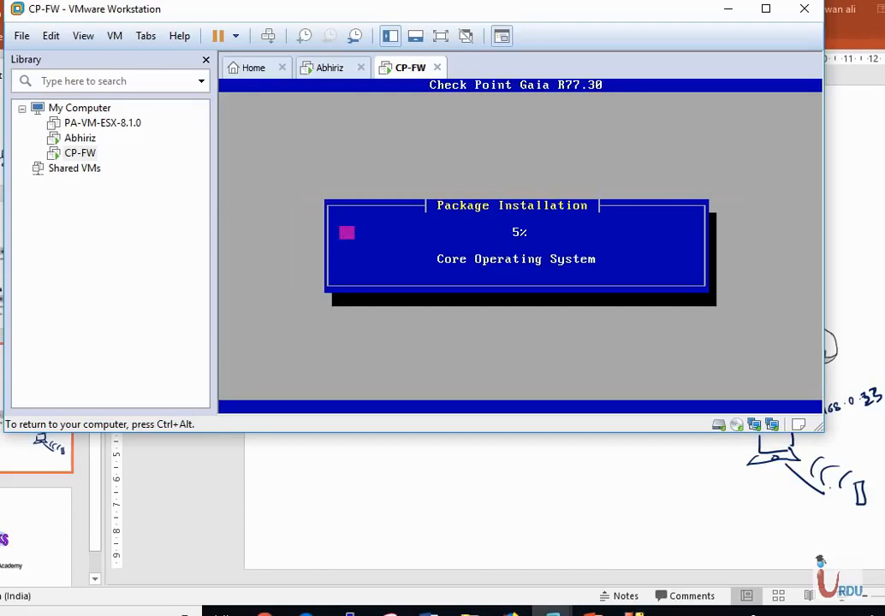
key(ctrl+alt)
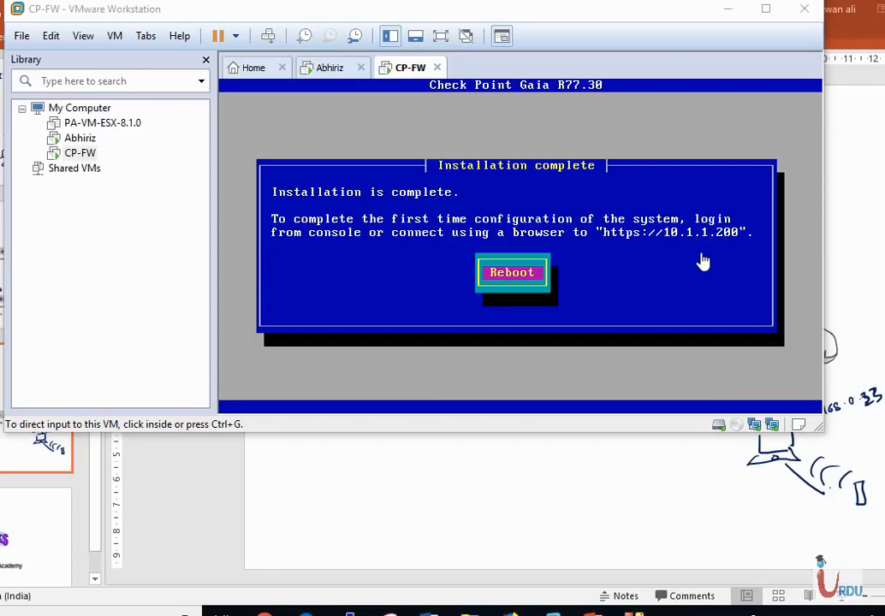
click(481, 247)
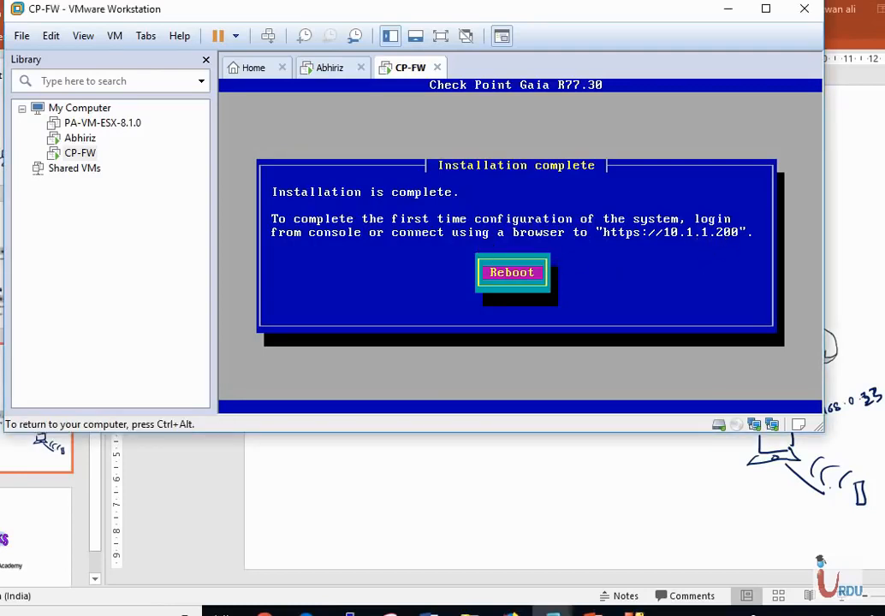
key(Return)
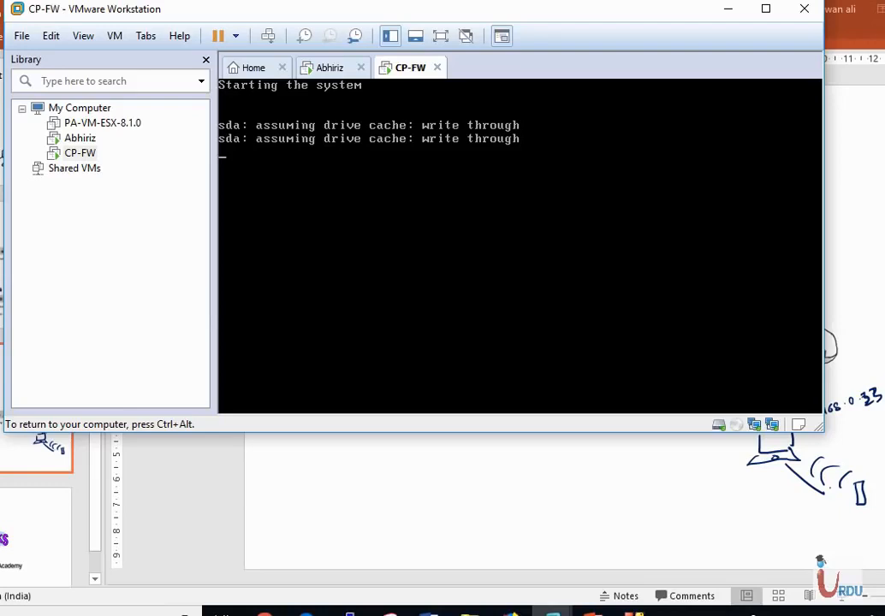
Step: Log in to the Gaia console as admin with the admin account password
key(ctrl+alt)
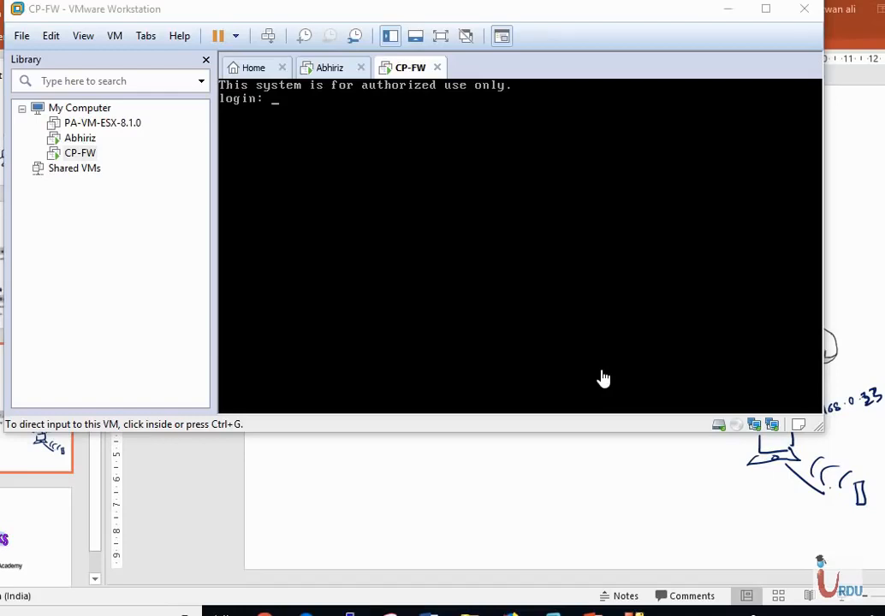
click(603, 377)
text(admin)
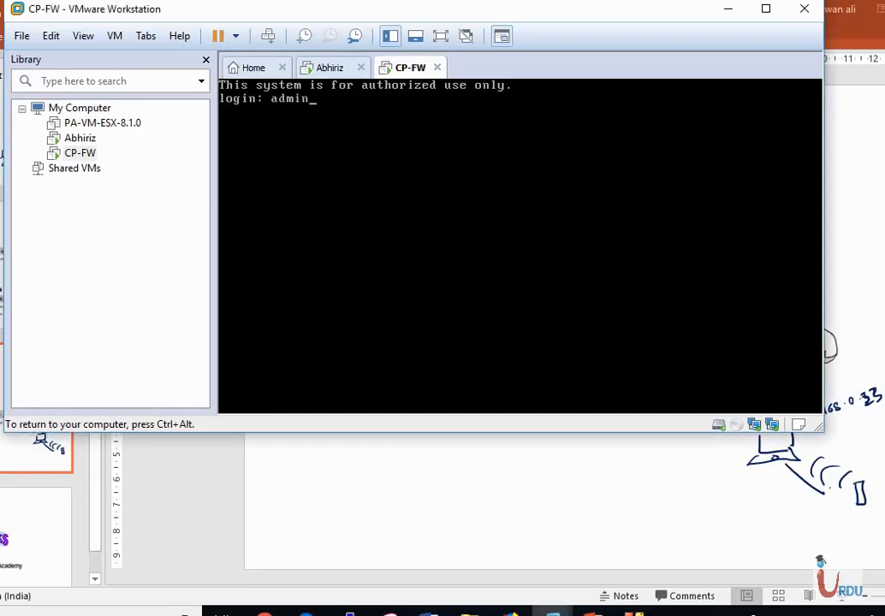
key(Return)
key(Return)
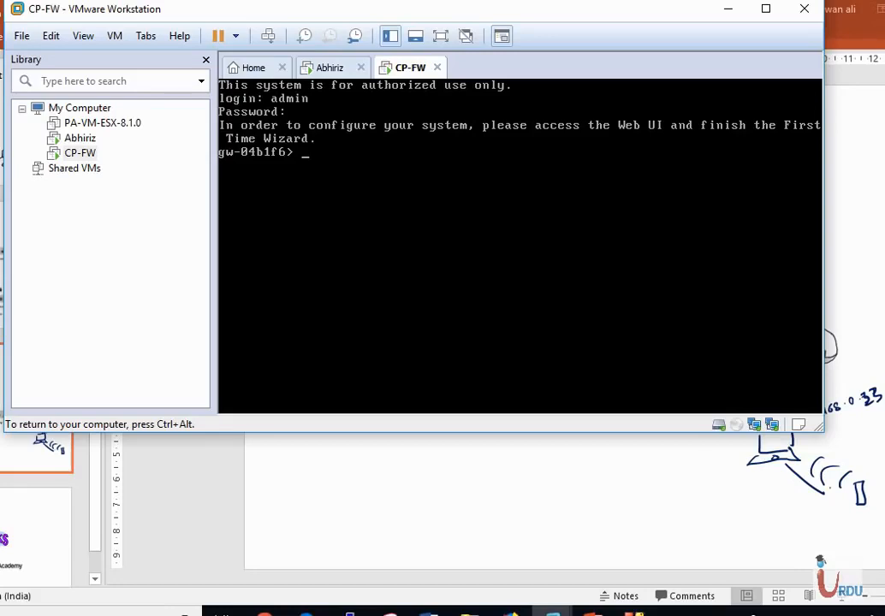
Step: Display the IPv4 address of interface eth0 using the show interface command
text(show interfa)
key(Tab)
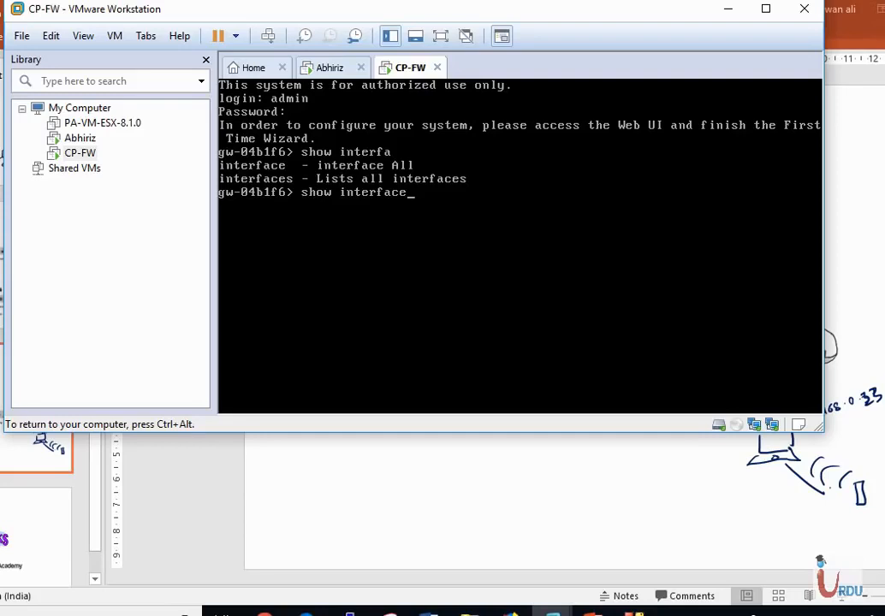
text(et)
key(Tab)
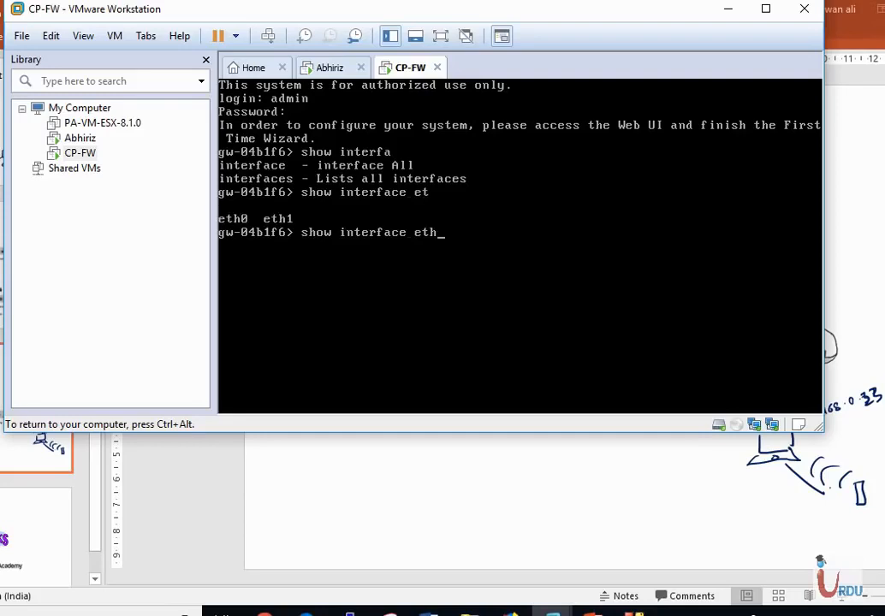
text(0 ipv)
key(Tab)
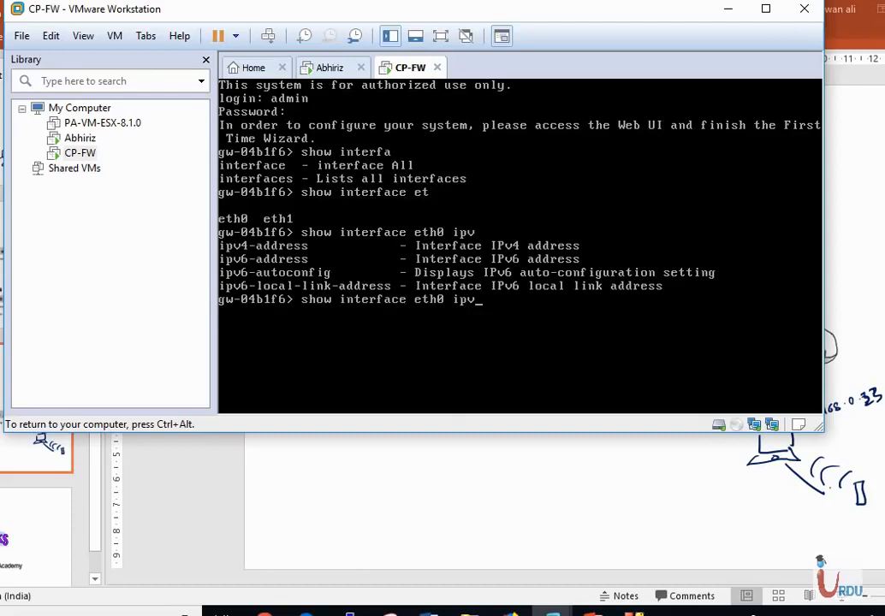
text(4)
key(Tab)
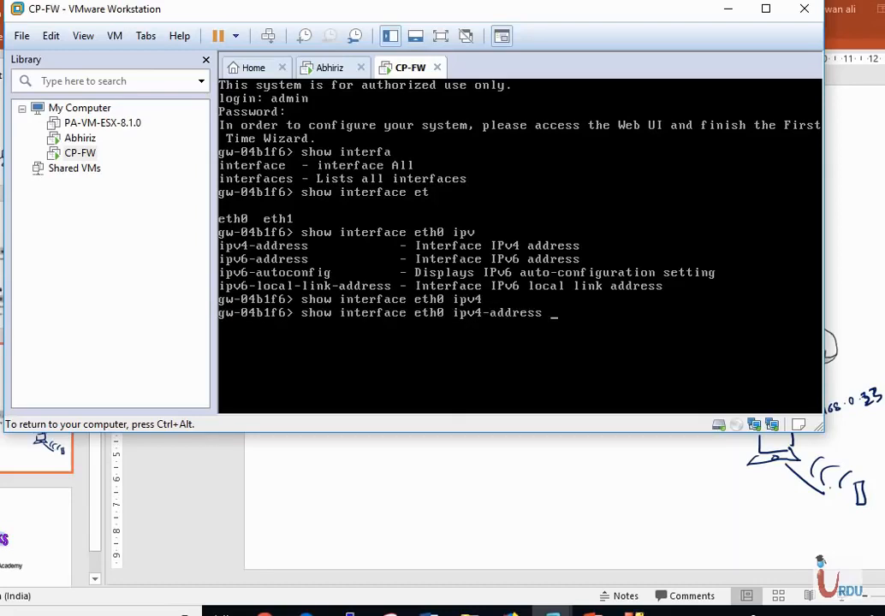
key(Return)
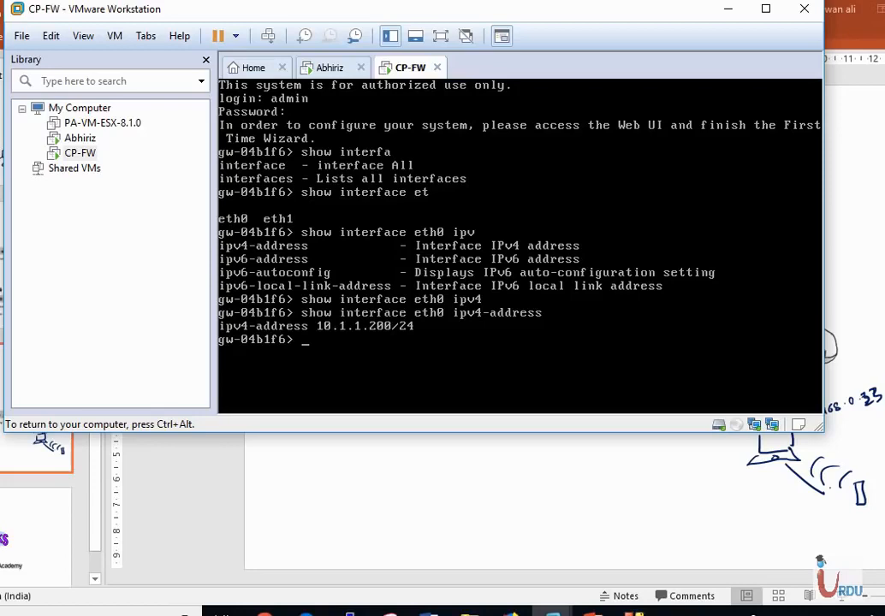
Step: Display the IPv4 address of interface eth1 by editing the previous command
key(Up)
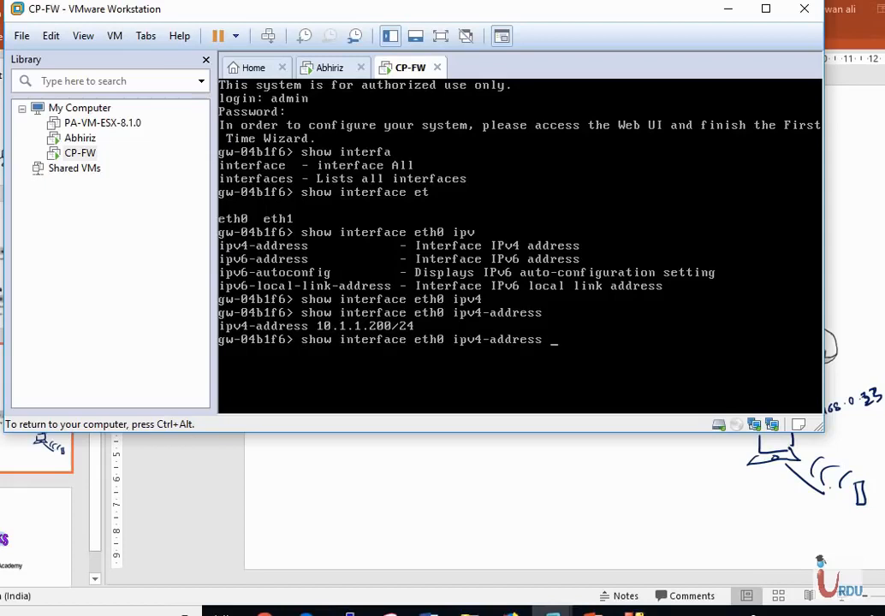
key(Left)
key(Left)
key(Left)
key(Left)
key(Left)
key(Left)
key(Left)
key(Left)
key(Left)
key(Left)
key(Left)
key(Left)
key(Left)
key(Left)
key(Left)
key(Right)
key(BackSpace)
text(1)
key(Return)
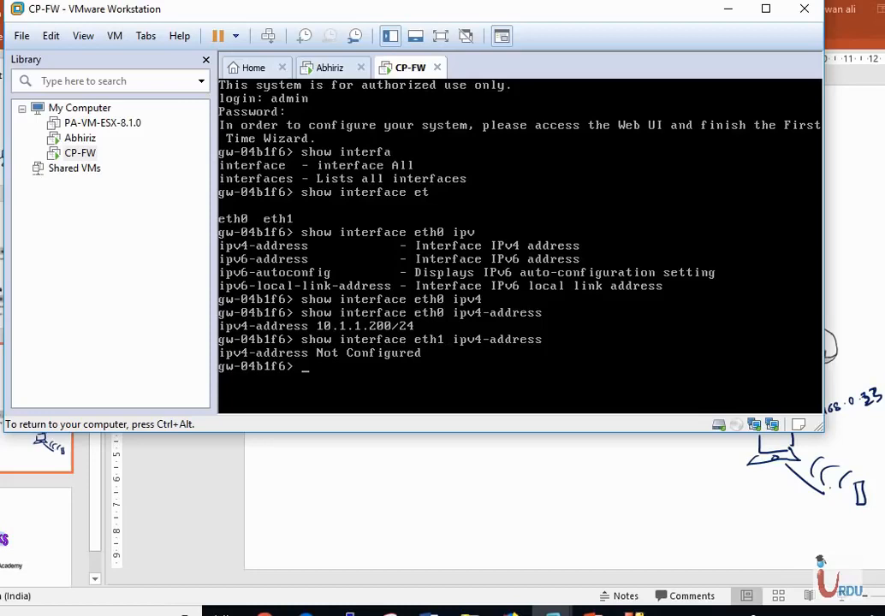
Step: Set interface eth1's IPv4 address to 192.168.0.200 with subnet mask 255.255.255.0
text(set interf)
key(Tab)
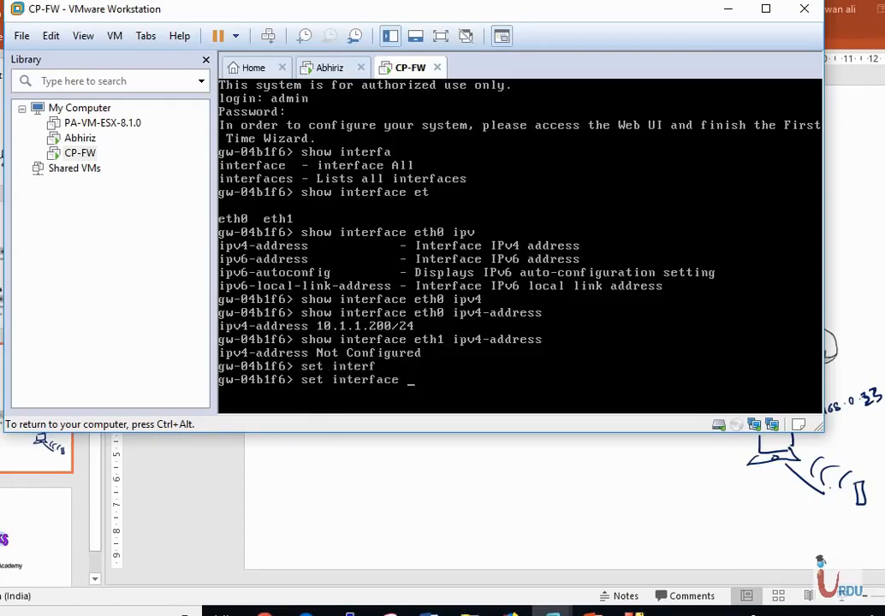
text(eth)
key(Tab)
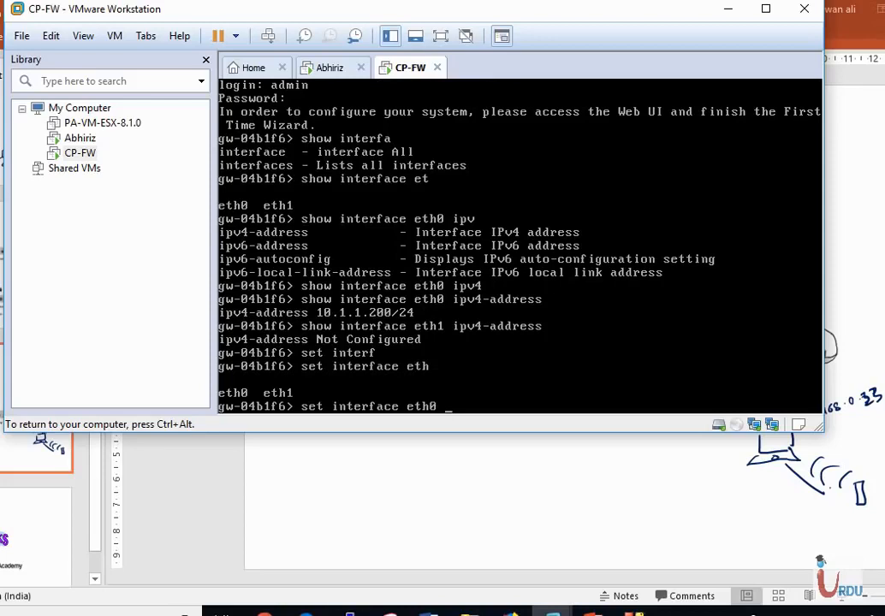
text(1 ipv4)
key(Tab)
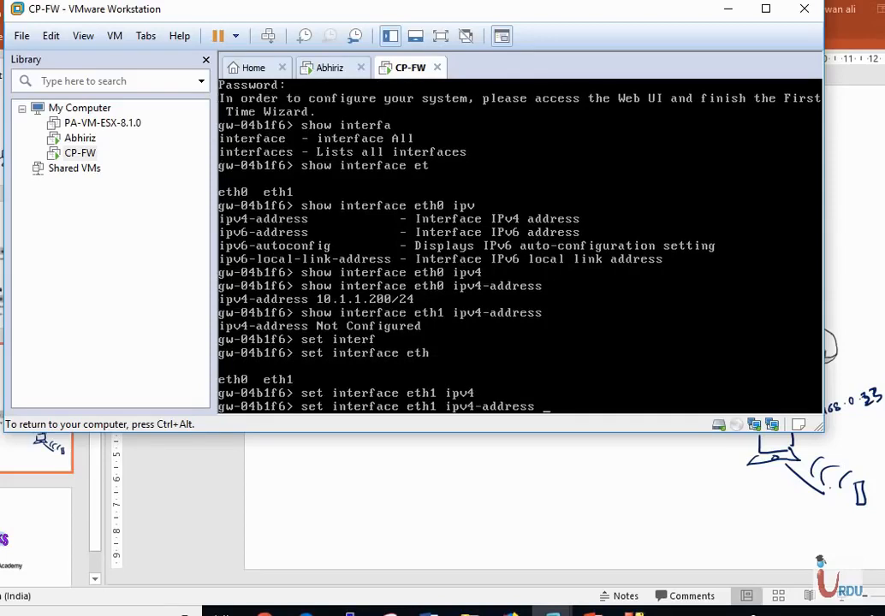
text(~)
key(BackSpace)
text(192.168.0.20)
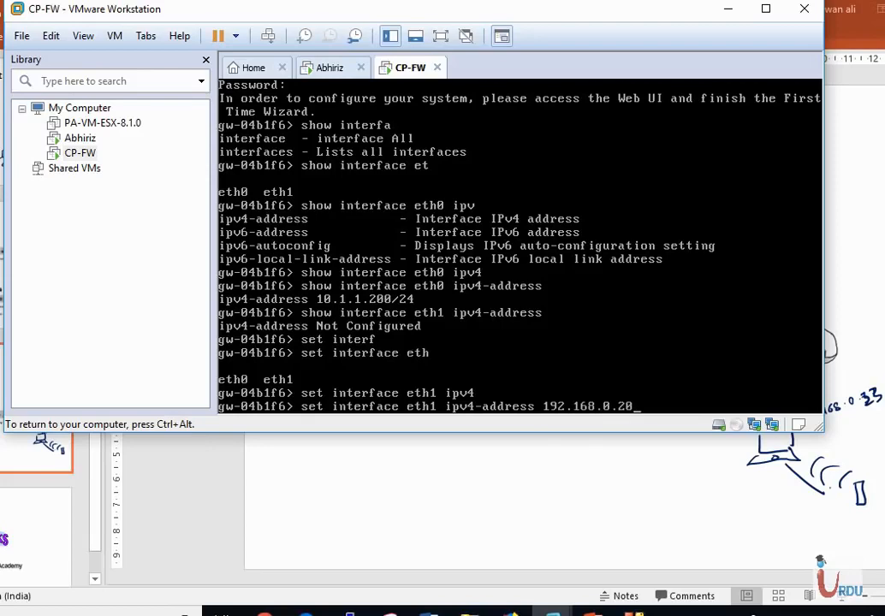
text(0 su)
text(b)
key(Tab)
text(255.255.255)
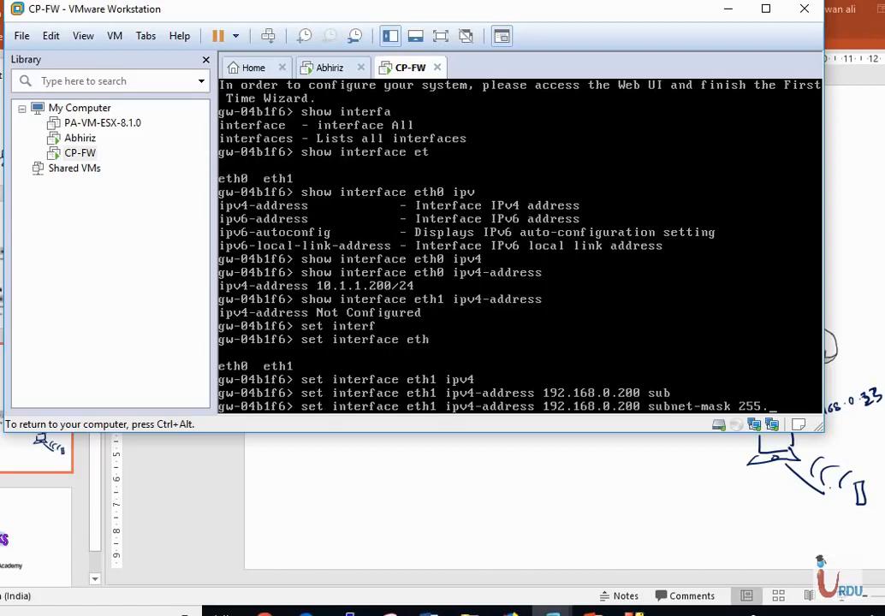
text(0)
key(Return)
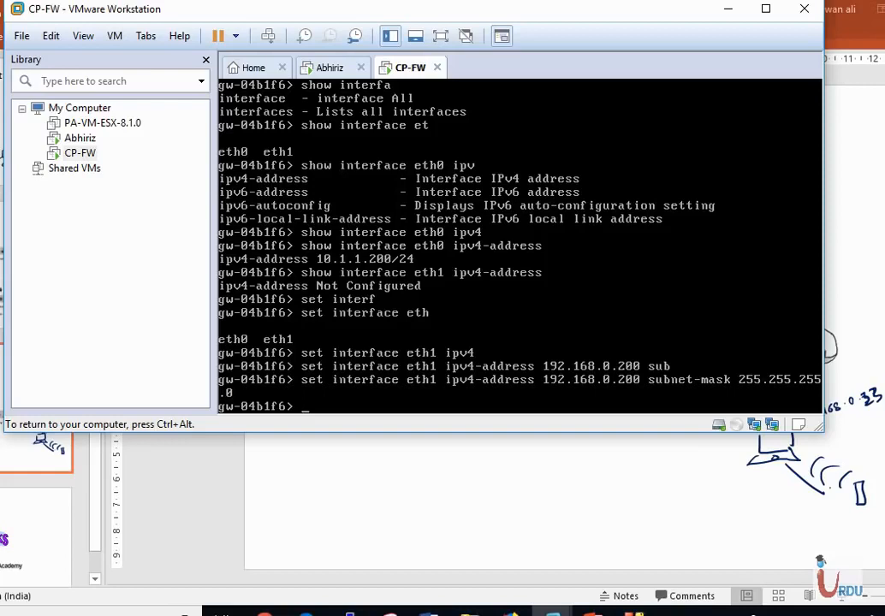
Step: Enable interface eth1 by setting its state to on
key(Up)
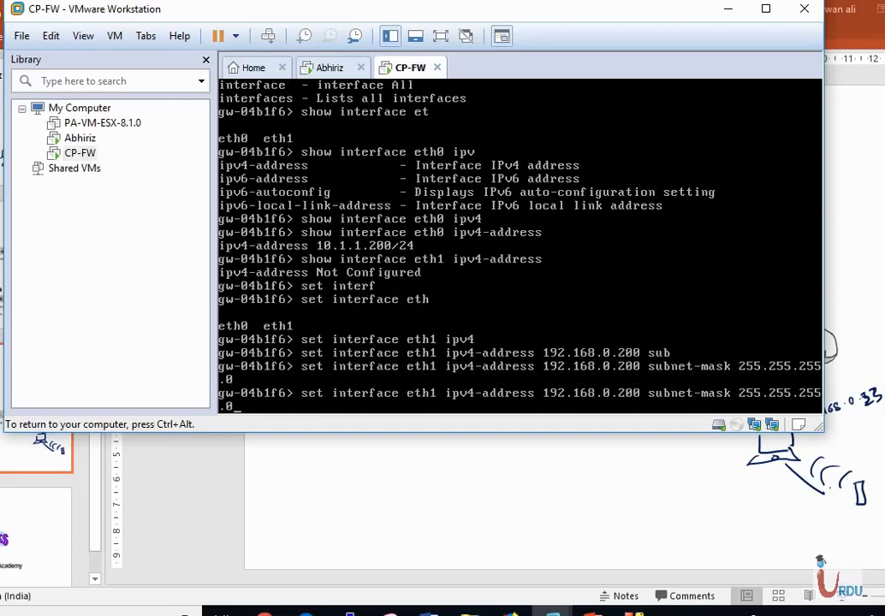
key(BackSpace)
key(BackSpace)
key(BackSpace)
key(BackSpace)
key(BackSpace)
key(BackSpace)
key(BackSpace)
key(BackSpace)
key(BackSpace)
key(BackSpace)
key(BackSpace)
key(BackSpace)
key(BackSpace)
key(BackSpace)
key(BackSpace)
key(BackSpace)
key(BackSpace)
key(BackSpace)
key(BackSpace)
key(BackSpace)
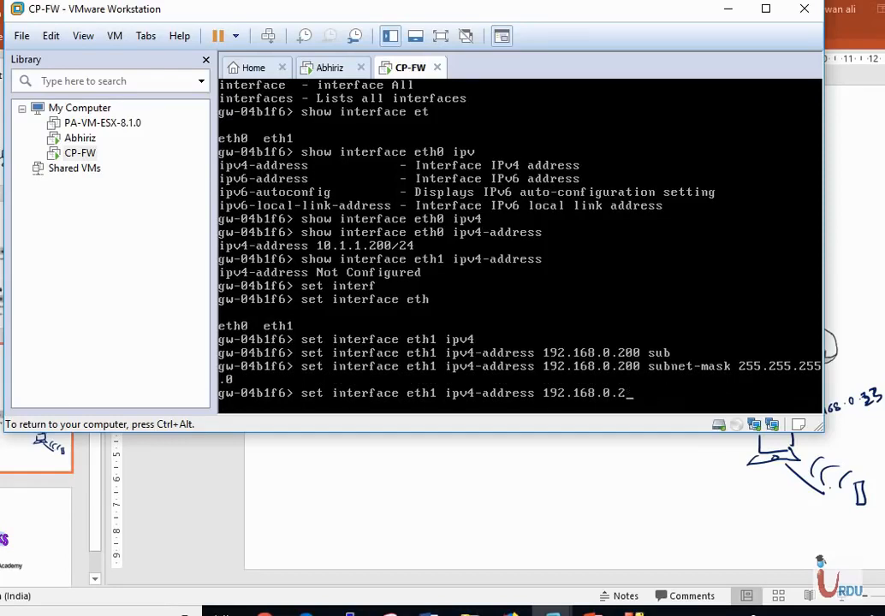
key(BackSpace)
key(BackSpace)
key(BackSpace)
key(BackSpace)
key(BackSpace)
key(BackSpace)
key(BackSpace)
key(BackSpace)
key(BackSpace)
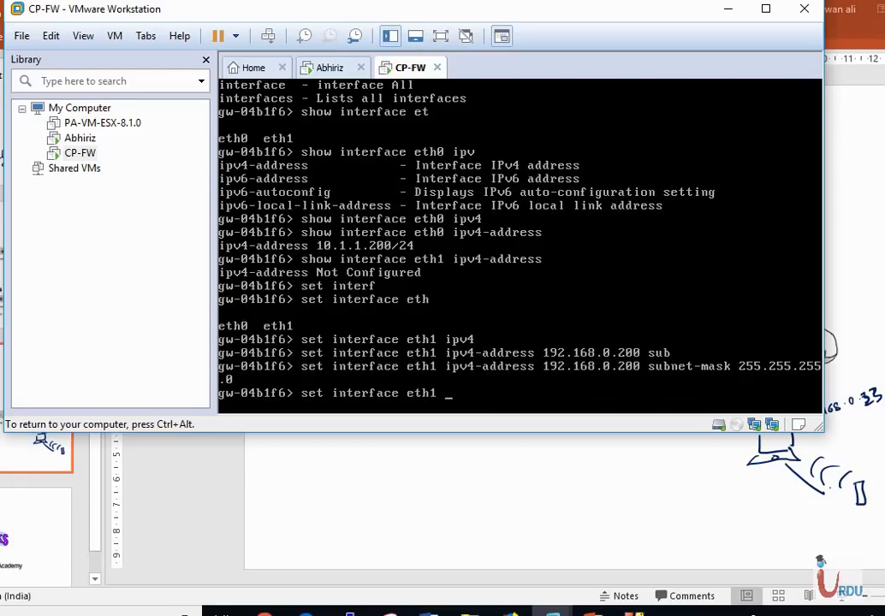
text(st)
key(Tab)
text(on)
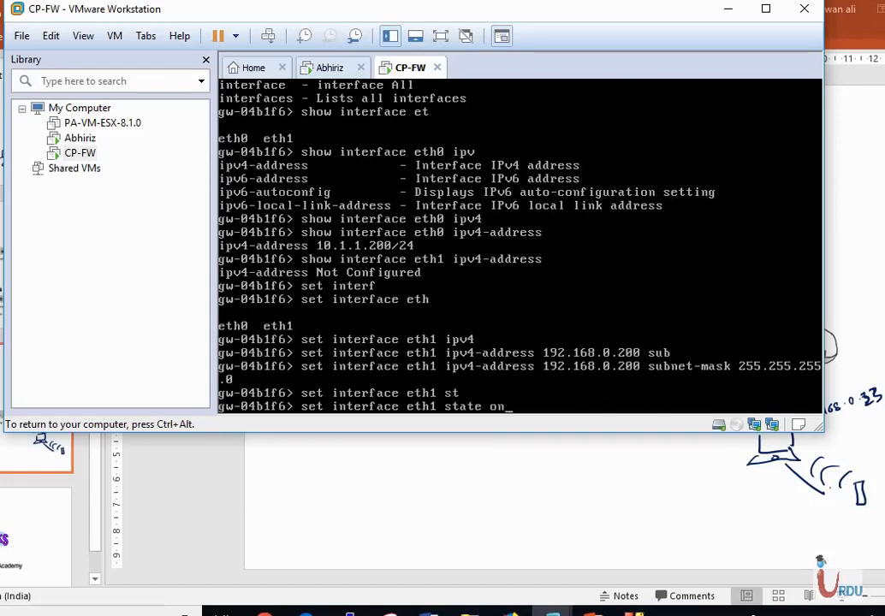
key(Return)
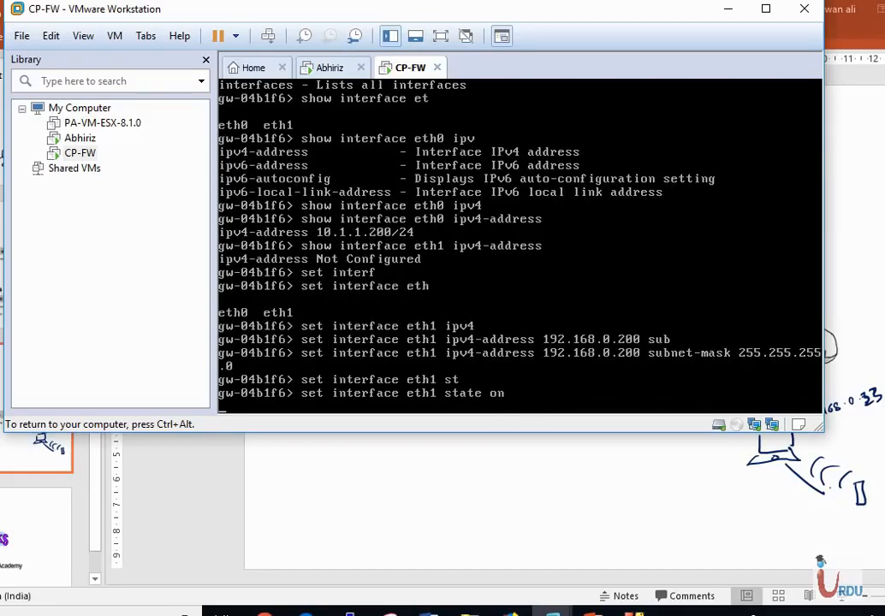
key(Return)
key(Return)
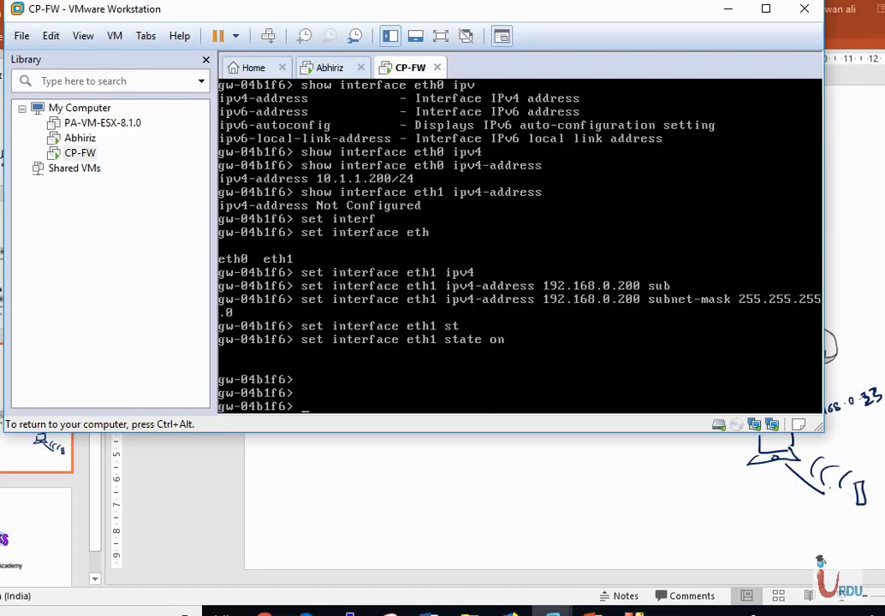
Step: Display interface eth1's IPv4 address again
key(Up)
key(Up)
key(Up)
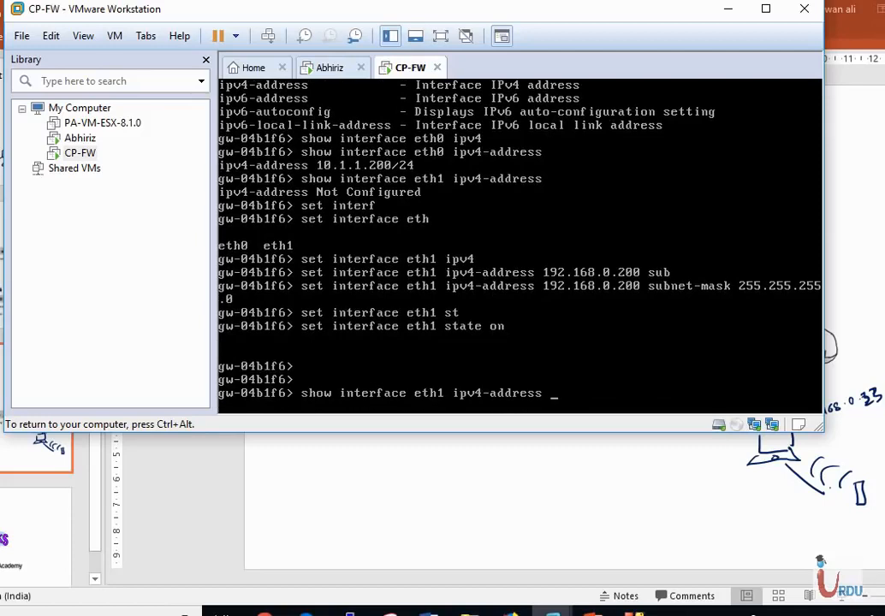
key(Return)
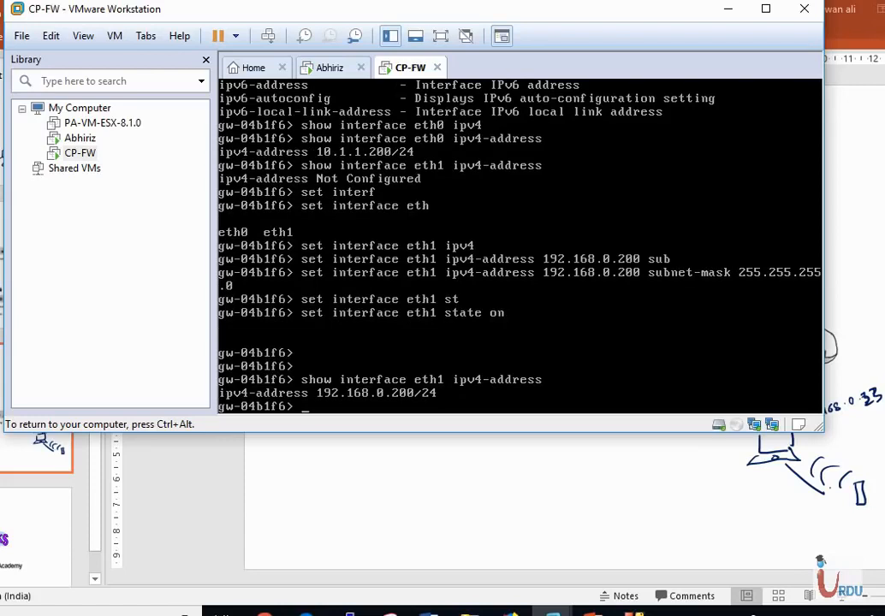
key(Return)
key(Return)
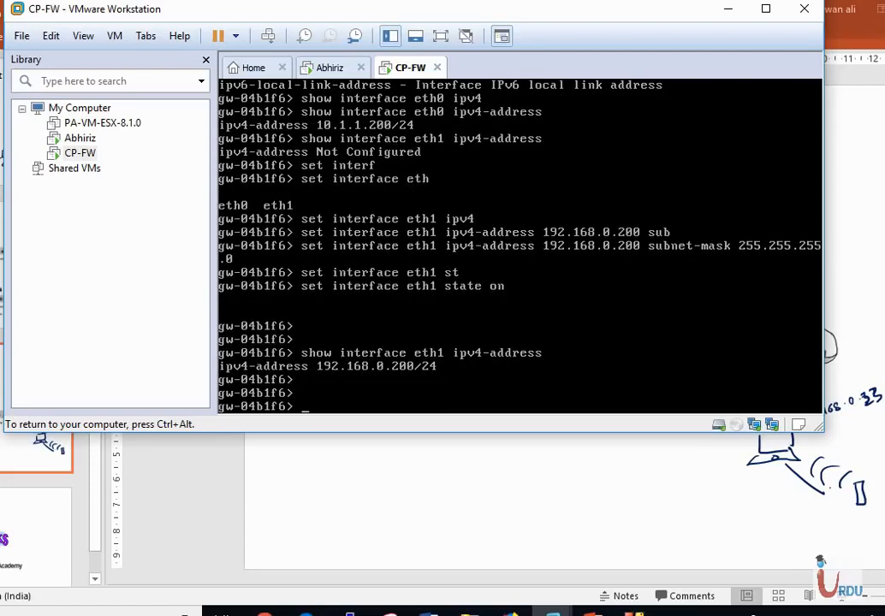
Step: Display the configuration of all interfaces by editing the previous command, and page through the full output
key(Up)
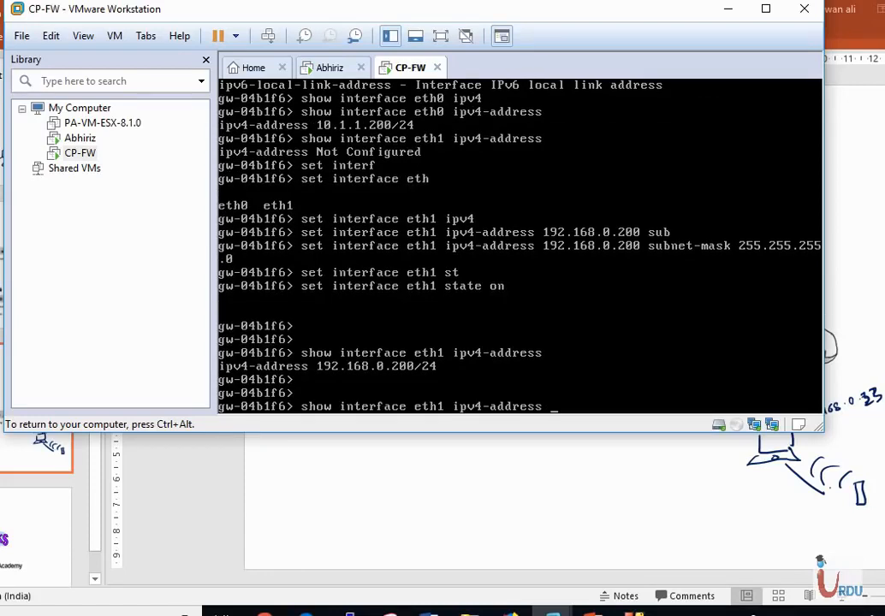
key(BackSpace)
key(BackSpace)
key(BackSpace)
key(BackSpace)
key(BackSpace)
key(BackSpace)
key(BackSpace)
key(BackSpace)
key(BackSpace)
key(BackSpace)
key(BackSpace)
key(BackSpace)
key(BackSpace)
key(BackSpace)
key(BackSpace)
key(BackSpace)
key(BackSpace)
key(BackSpace)
text(all)
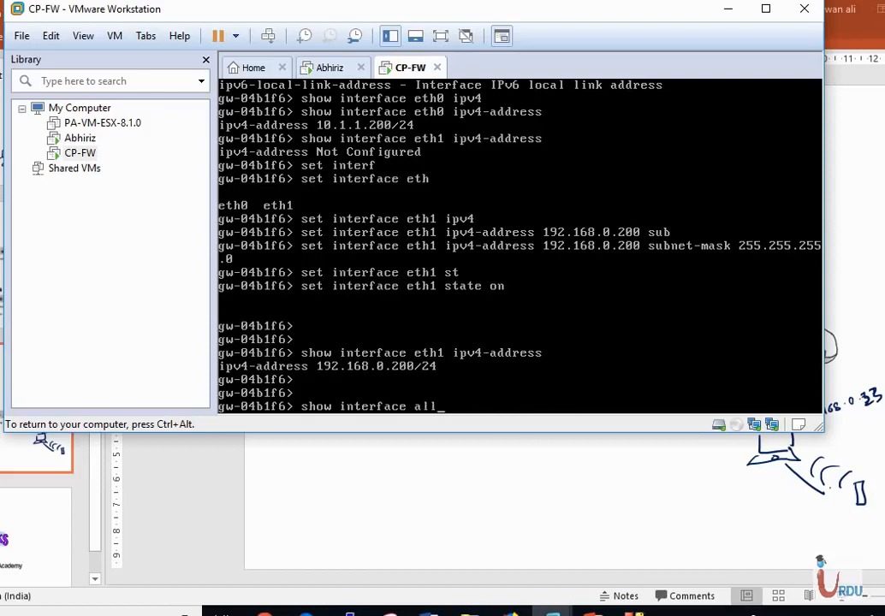
key(BackSpace)
key(BackSpace)
key(BackSpace)
key(BackSpace)
text(s all)
key(Return)
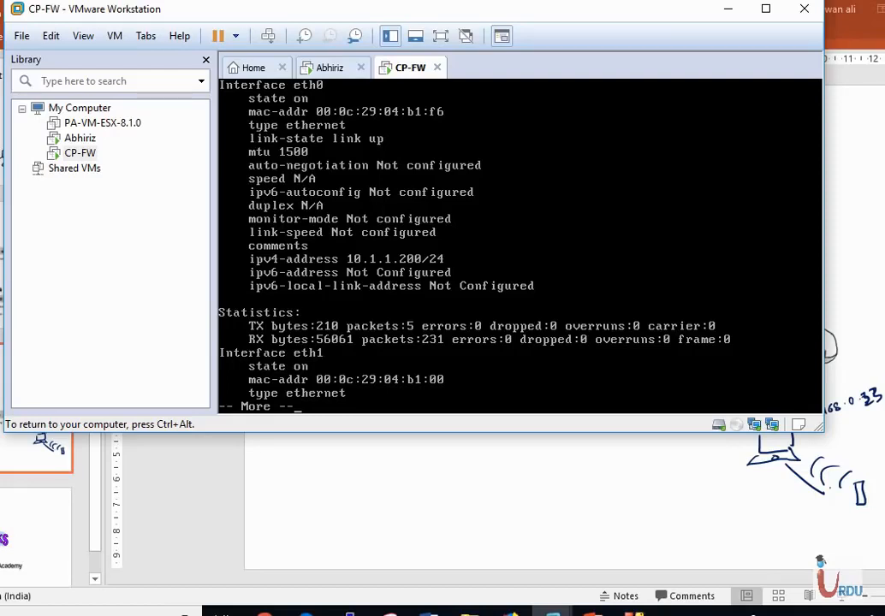
key(space)
key(space)
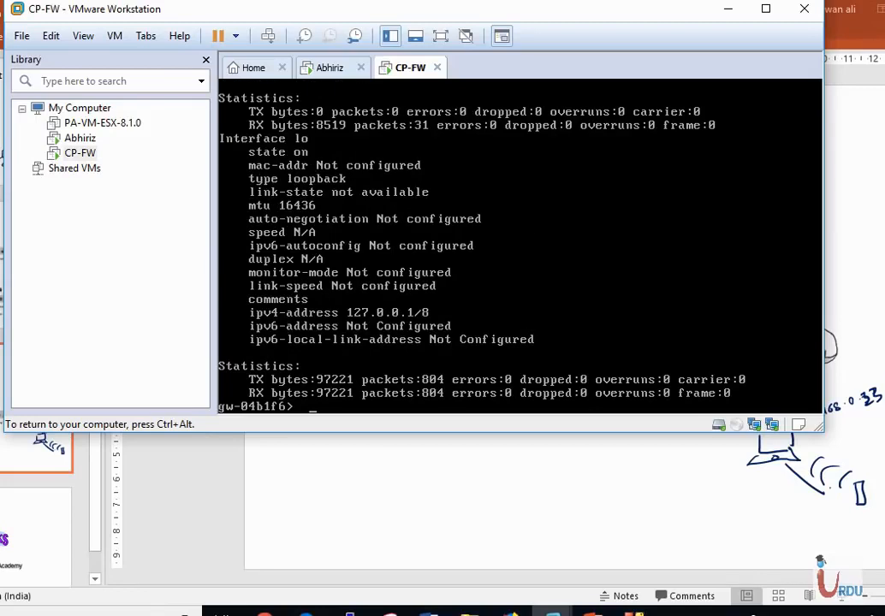
key(Return)
key(Return)
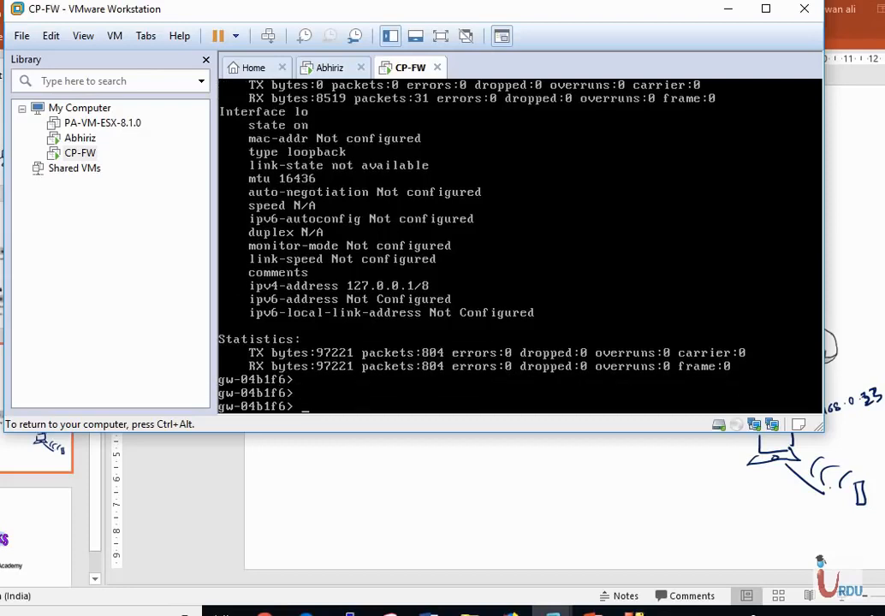
Step: Switch to the Abhiriz virtual machine, send it the unlock key combination, and choose the administrator account to sign in
key(ctrl+alt)
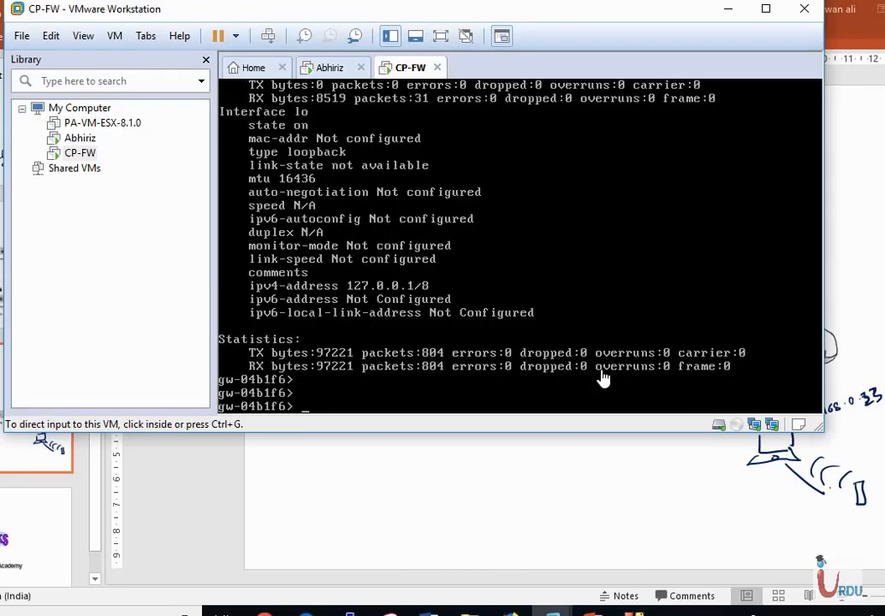
click(339, 72)
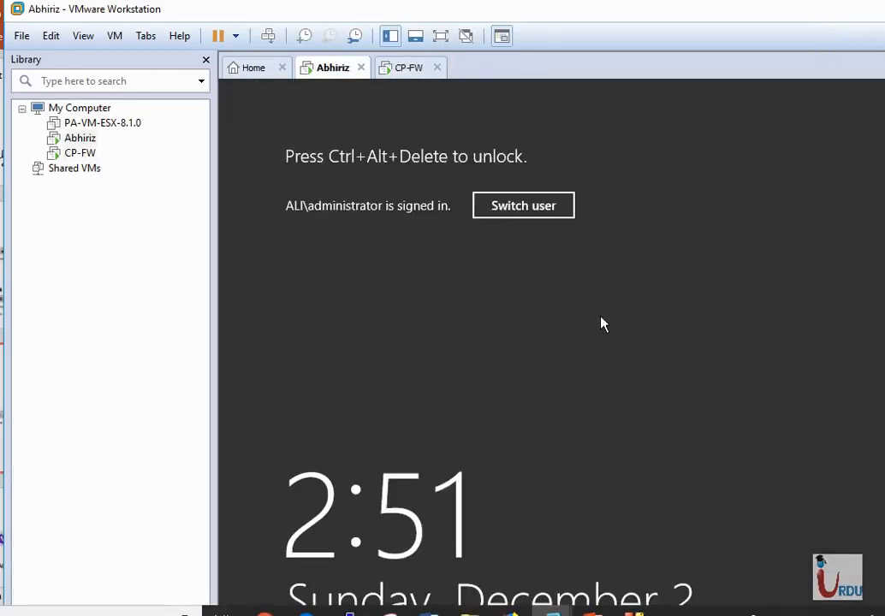
click(525, 205)
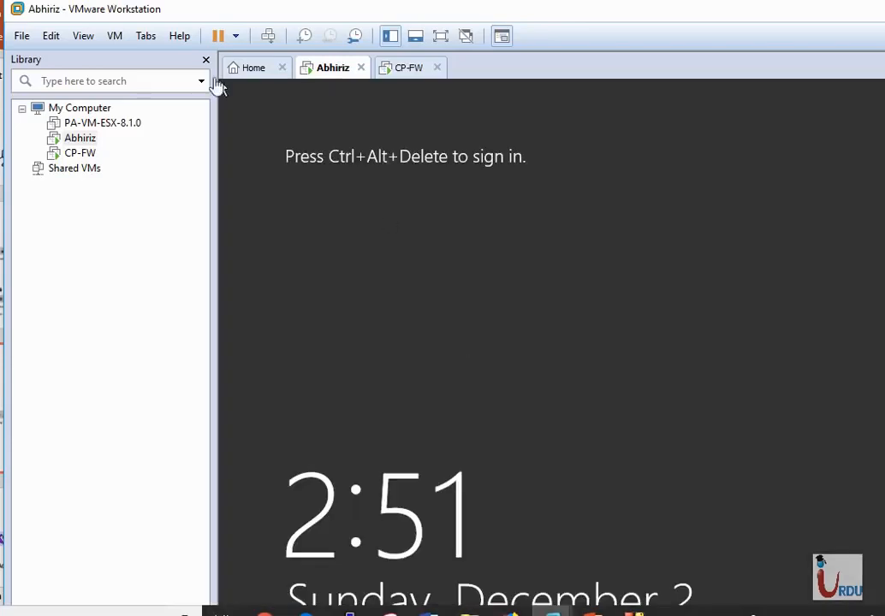
click(83, 40)
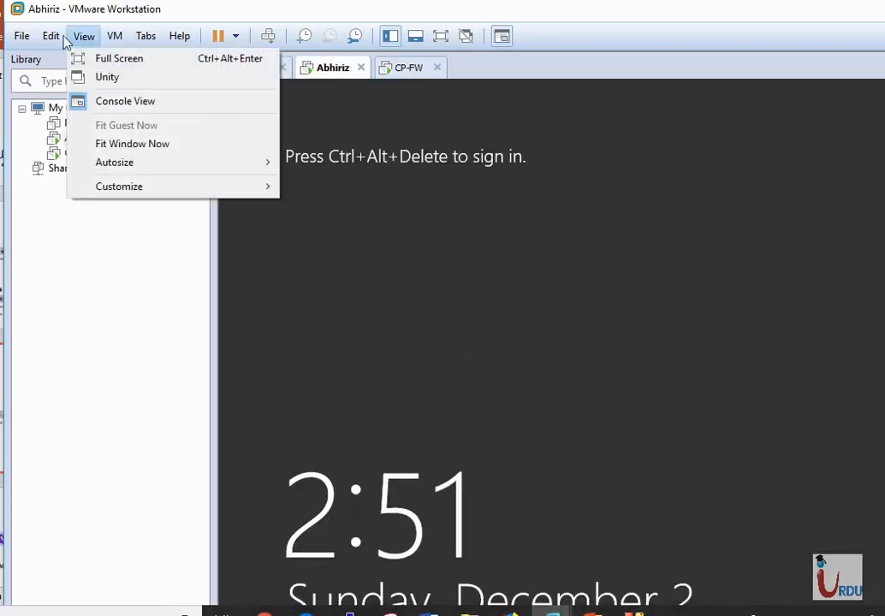
mouse_move(121, 44)
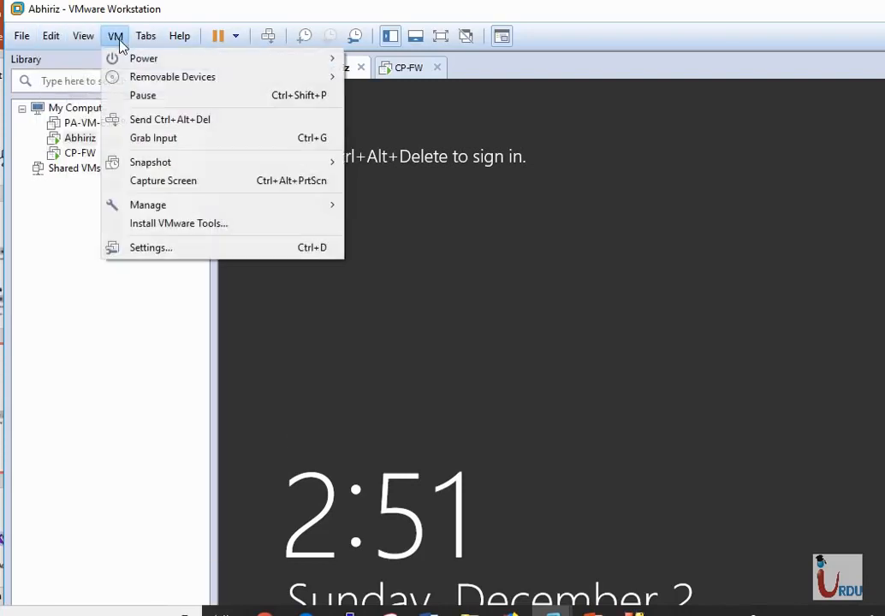
click(144, 120)
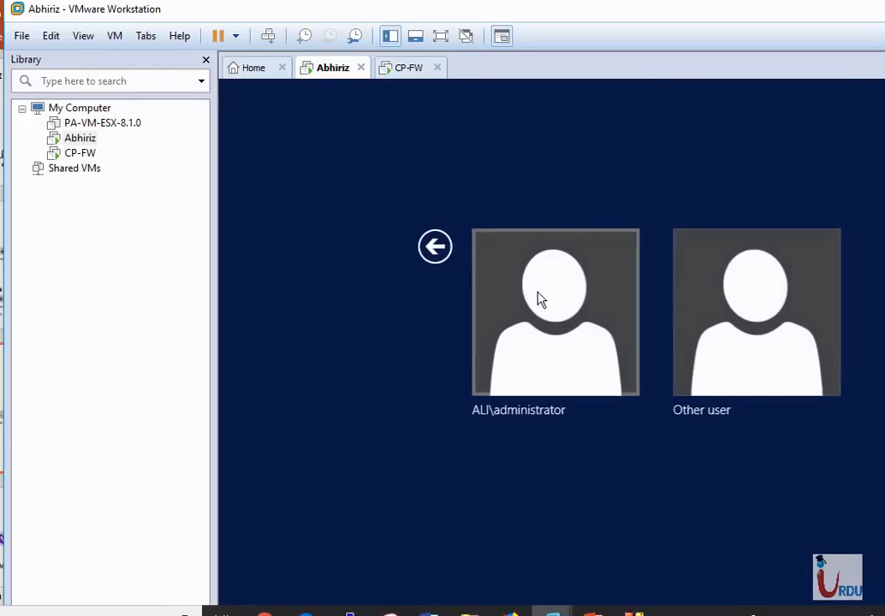
click(578, 344)
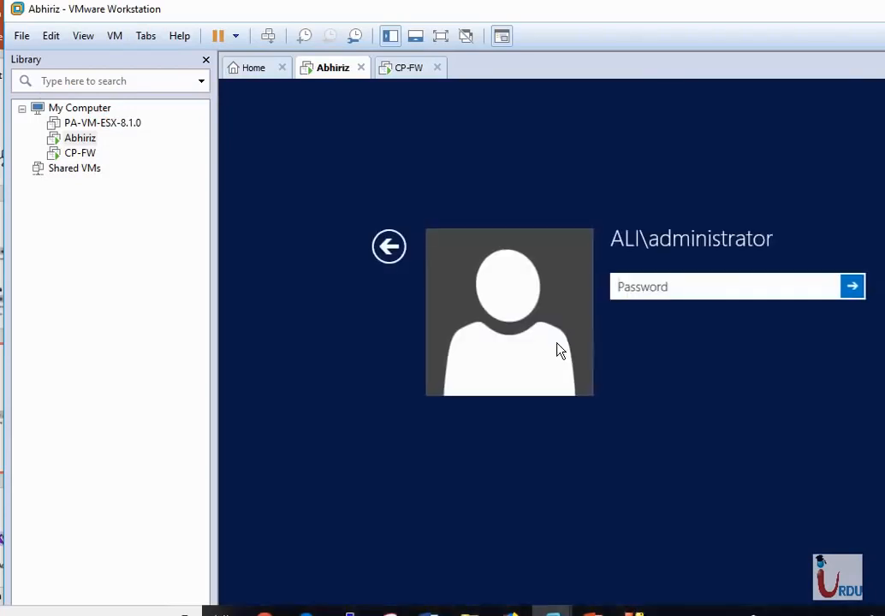
Step: Enter the administrator account password and sign in to the Abhiriz machine
text(•••••)
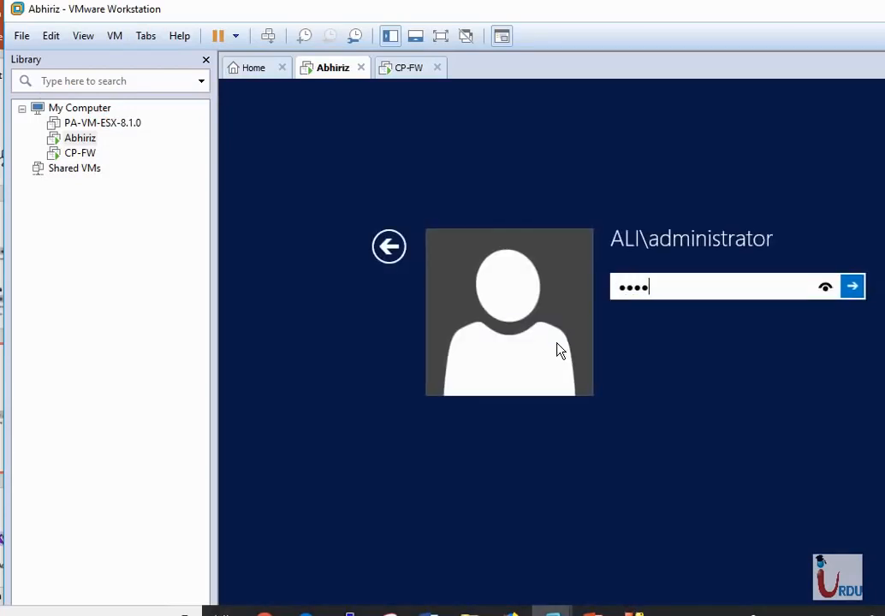
text(•••)
key(BackSpace)
key(BackSpace)
key(BackSpace)
key(BackSpace)
key(BackSpace)
key(BackSpace)
key(BackSpace)
key(BackSpace)
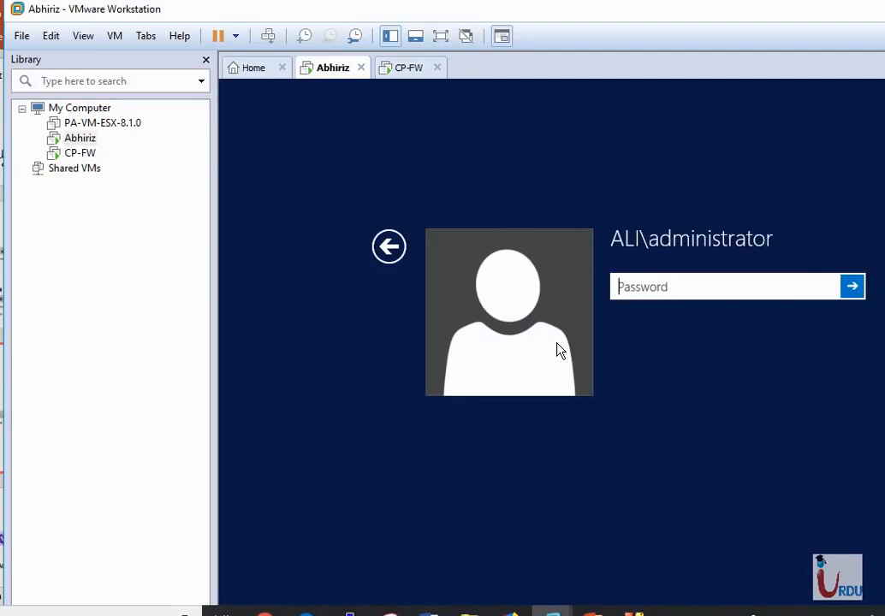
text(•••••)
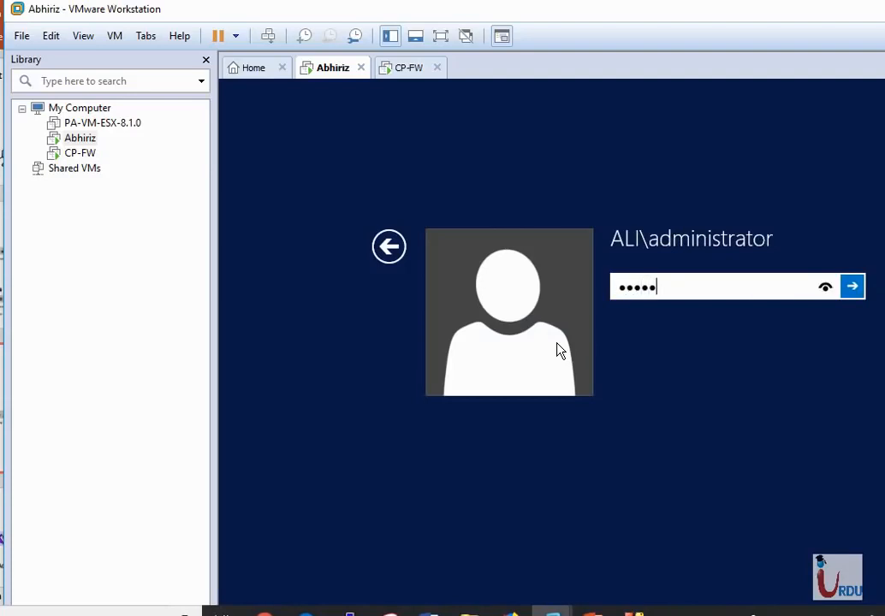
key(Return)
key(Return)
text(•••••••••)
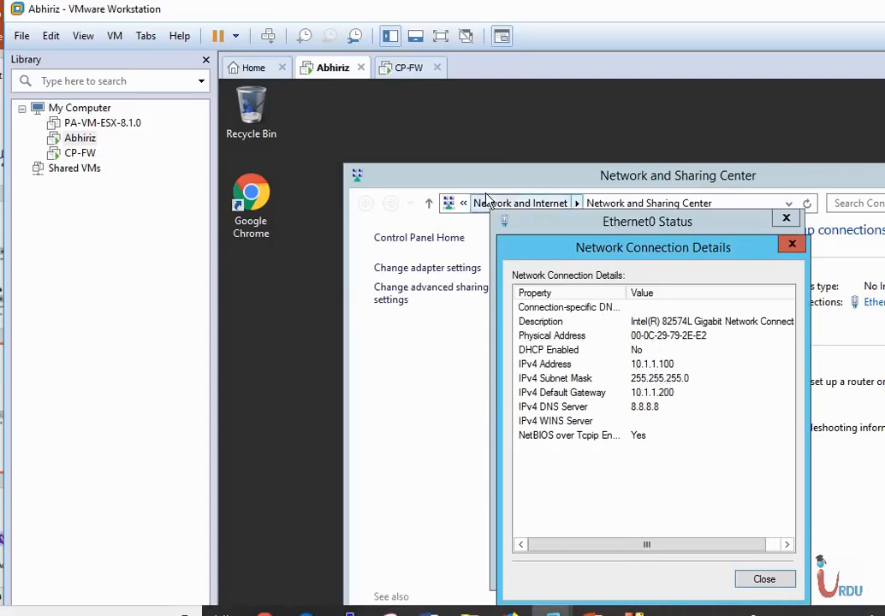
Step: Return to the CP-FW console and ping 10.1.1.100, stopping the ping after several replies
click(410, 69)
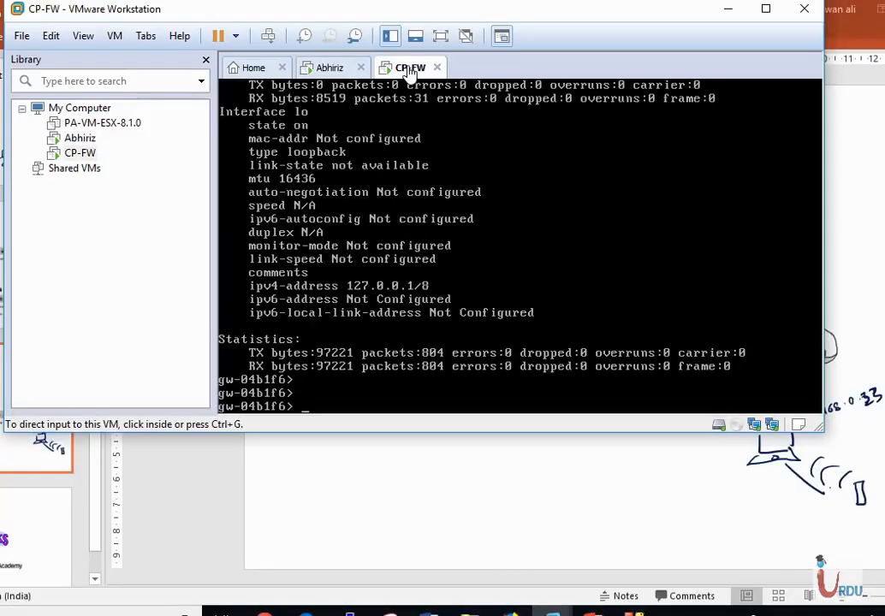
click(505, 282)
text(ping )
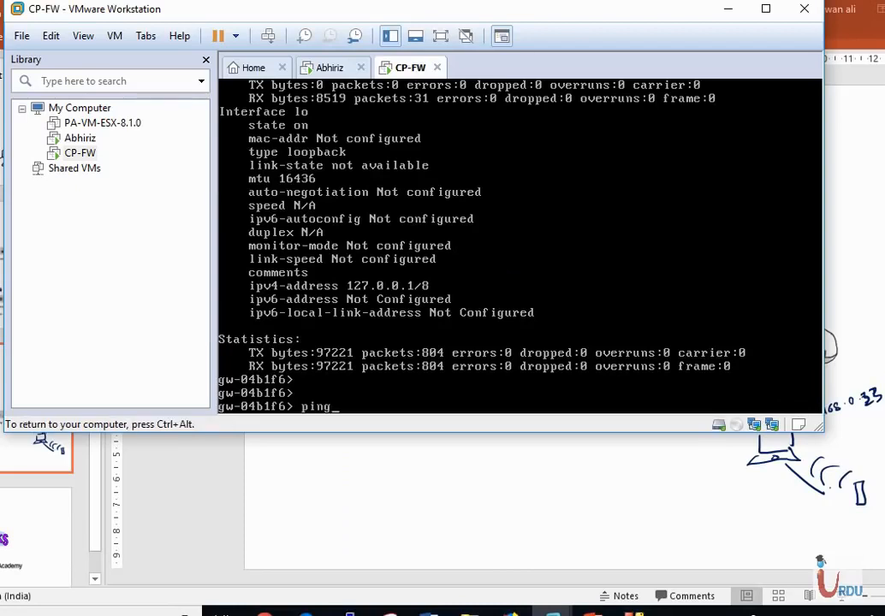
text(10.1.1.100)
key(Return)
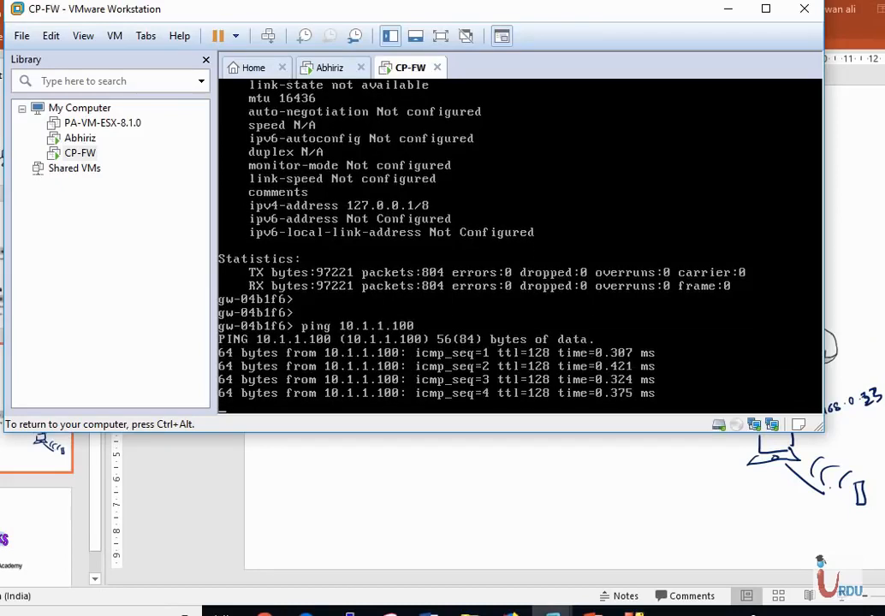
key(ctrl+c)
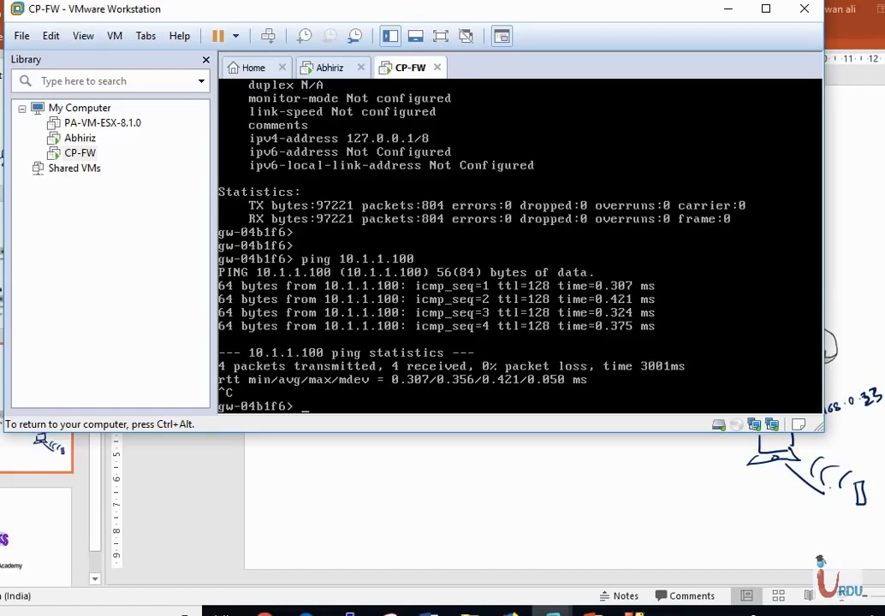
key(ctrl+alt)
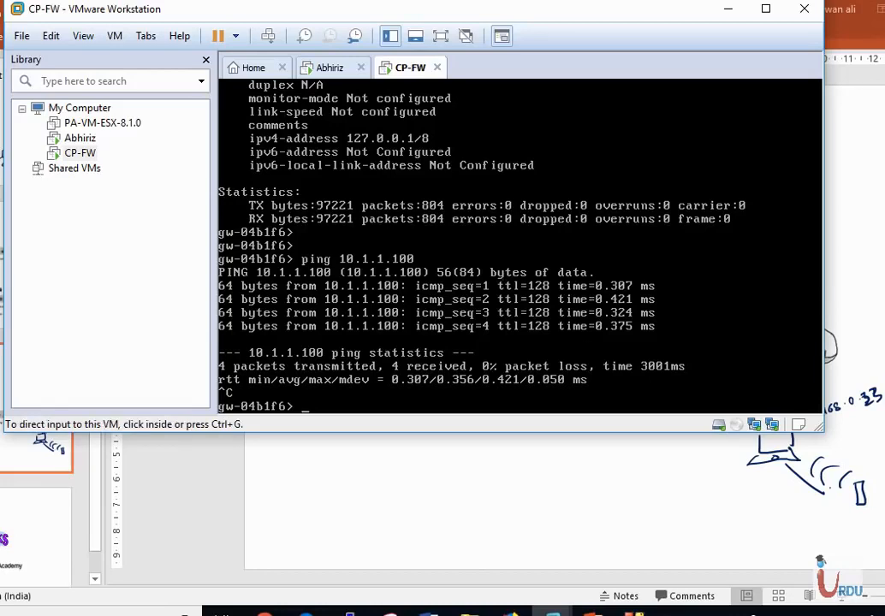